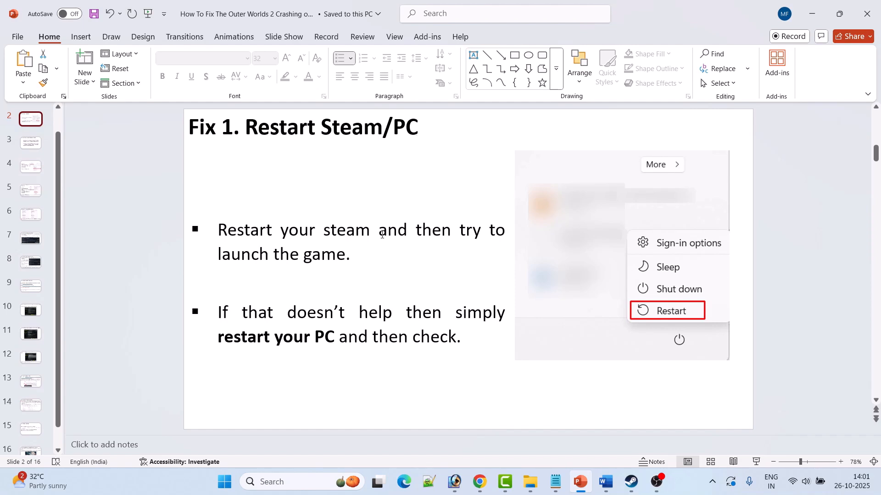
Switch to Steam, look at the client's Exit command without running it, and return to the PowerPoint slides.
{"action": "left_click", "coordinate": [631, 481]}
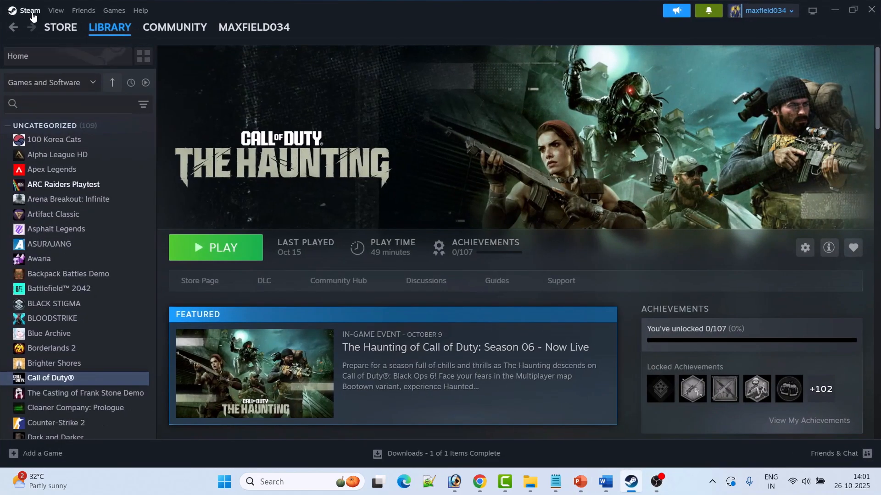
{"action": "left_click", "coordinate": [29, 10]}
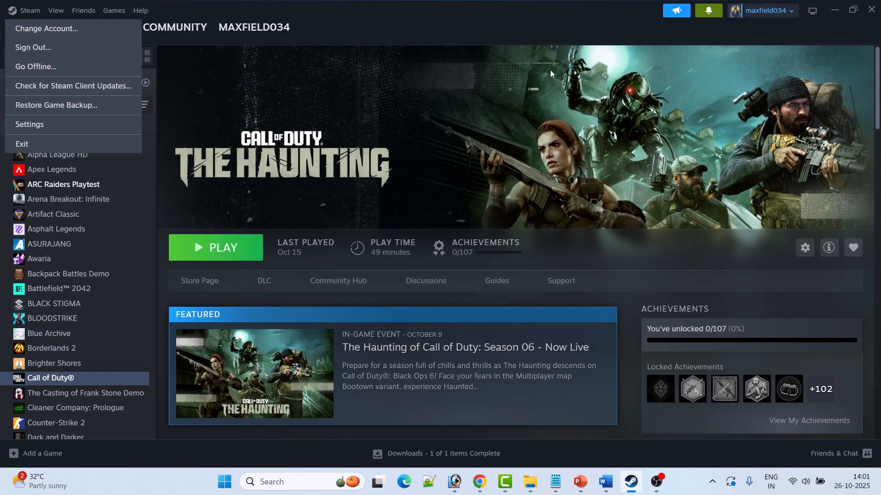
{"action": "left_click", "coordinate": [565, 91]}
{"action": "left_click", "coordinate": [835, 10]}
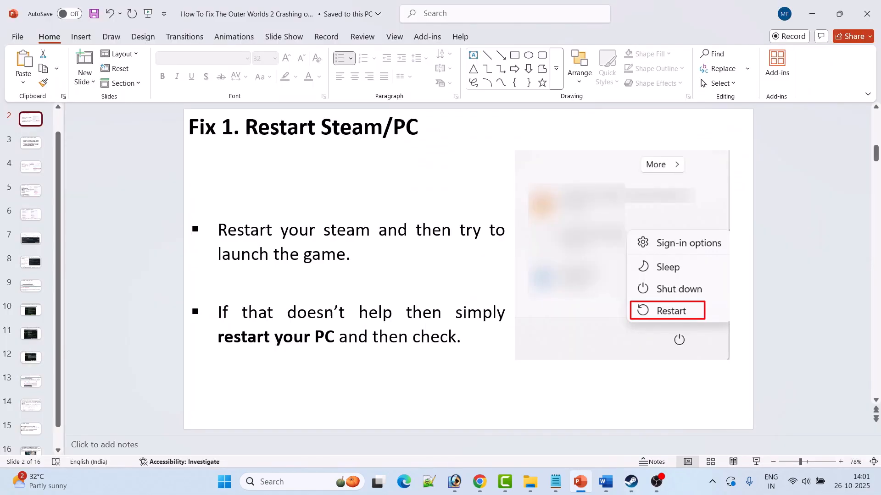
Look at the Windows power options for restarting the PC, then dismiss them without restarting.
{"action": "left_click", "coordinate": [224, 482]}
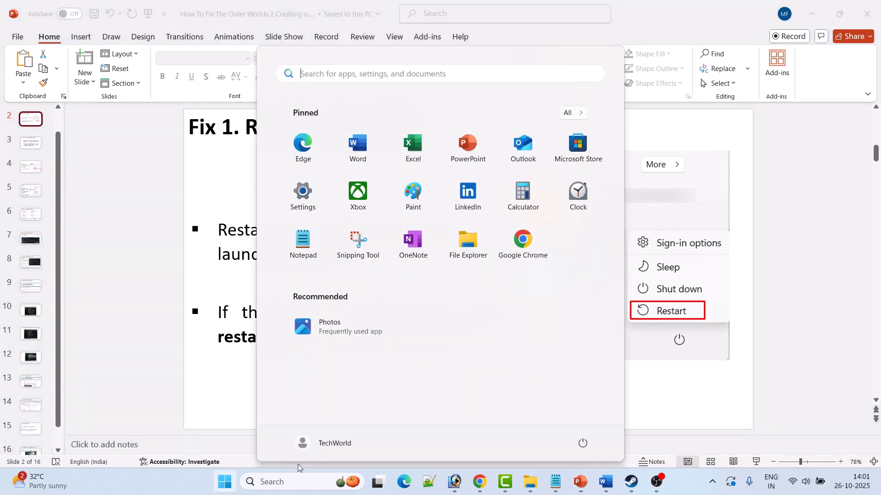
{"action": "left_click", "coordinate": [583, 442]}
{"action": "left_click", "coordinate": [681, 420]}
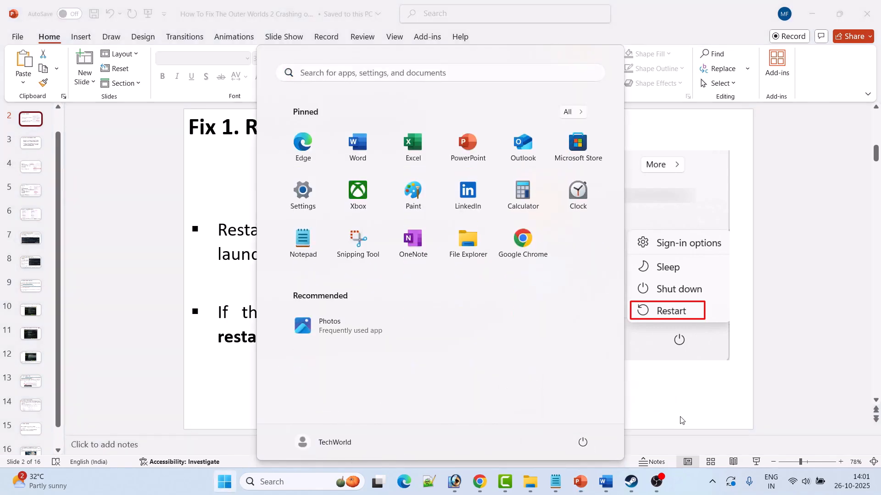
{"action": "left_click", "coordinate": [680, 420]}
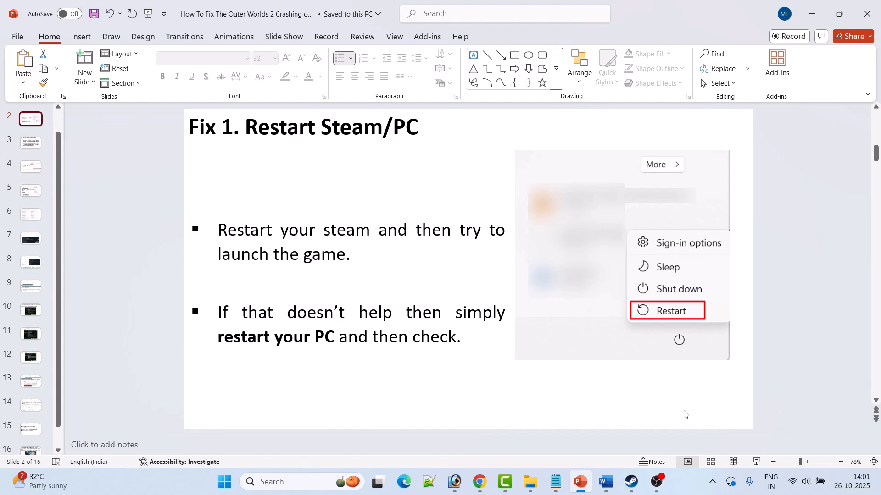
Read the slides from Fix 2, running The Outer Worlds 2 as an admin, through to Fix 4, verifying game files.
{"action": "left_click", "coordinate": [31, 144]}
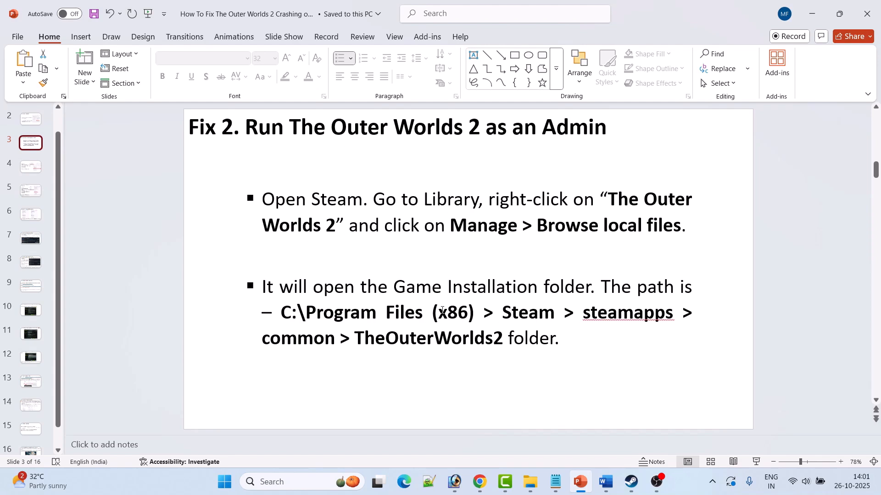
{"action": "scroll", "coordinate": [441, 311], "scroll_direction": "down", "scroll_amount": 1}
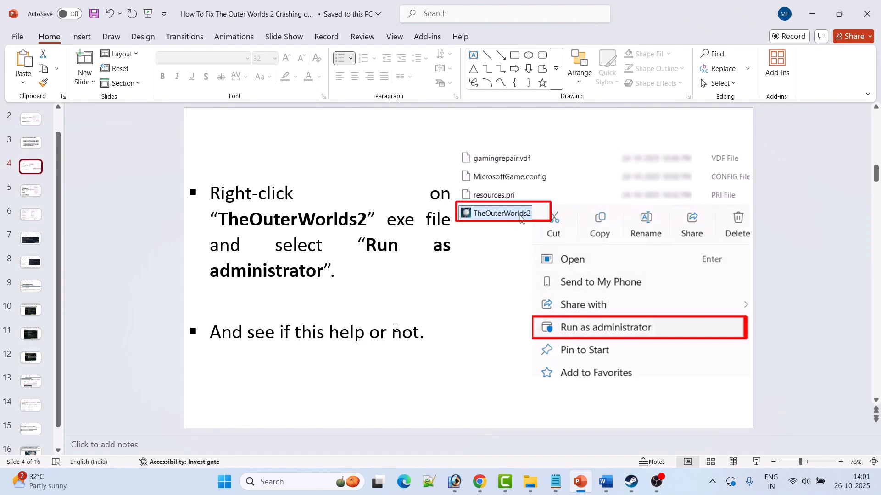
{"action": "left_click", "coordinate": [33, 194]}
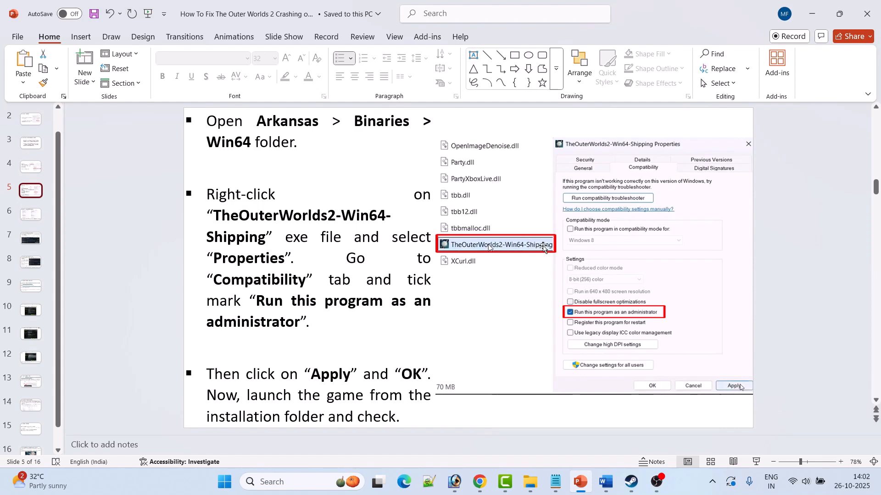
{"action": "left_click", "coordinate": [32, 217]}
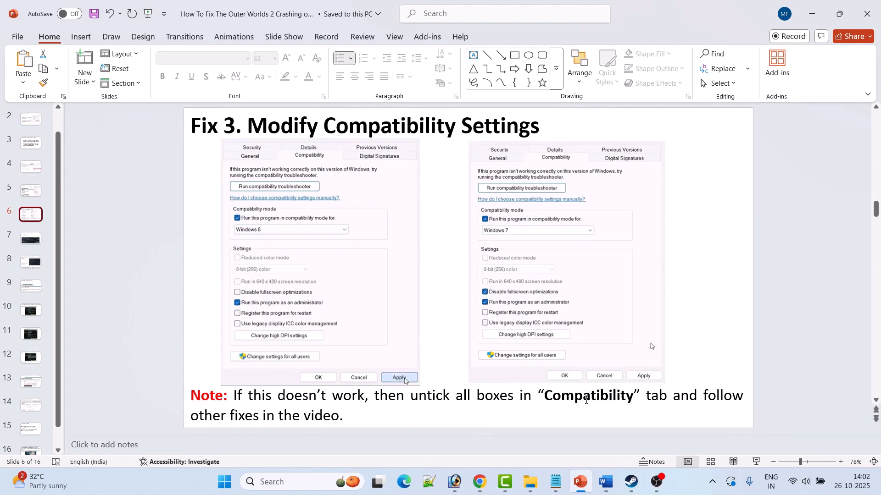
{"action": "left_click", "coordinate": [31, 239]}
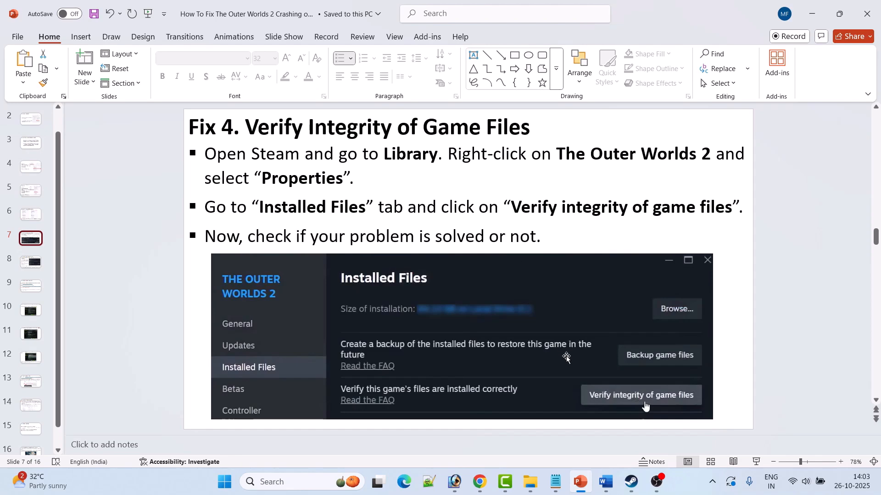
Switch to Steam and look up the integrity verification option in Call of Duty's Installed Files properties, then close the properties.
{"action": "left_click", "coordinate": [631, 482]}
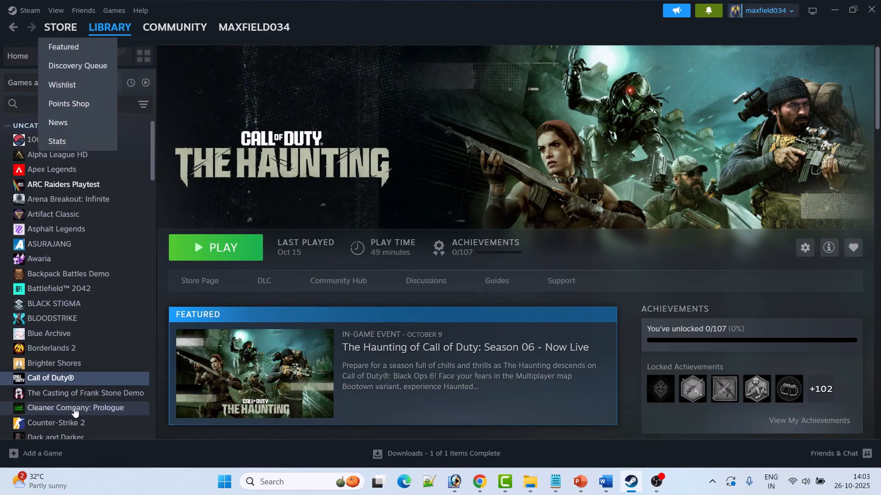
{"action": "scroll", "coordinate": [79, 268], "scroll_direction": "down", "scroll_amount": 3}
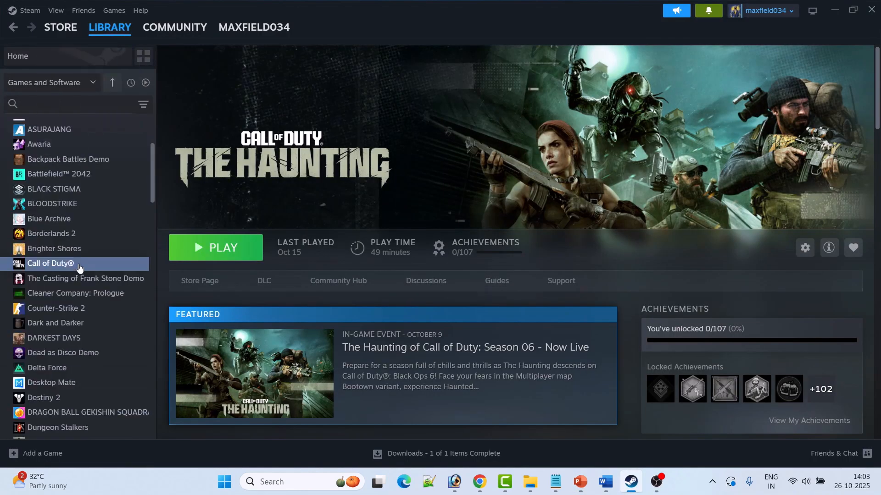
{"action": "right_click", "coordinate": [79, 267]}
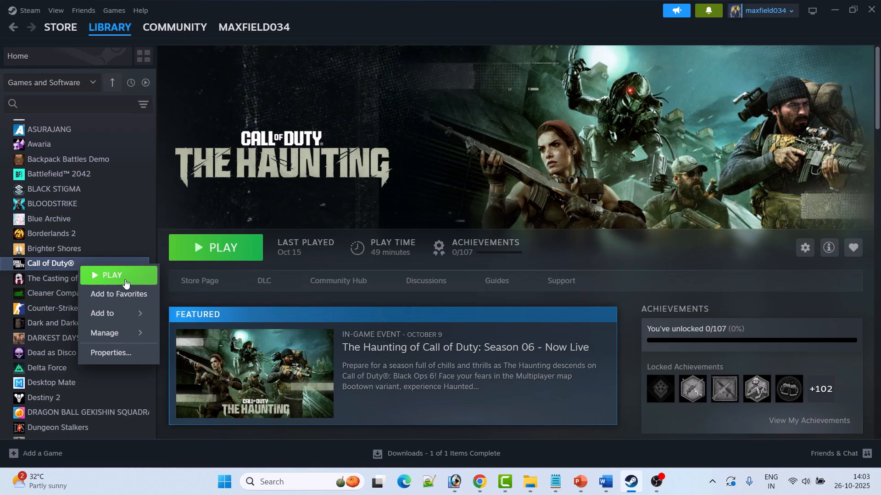
{"action": "left_click", "coordinate": [108, 353]}
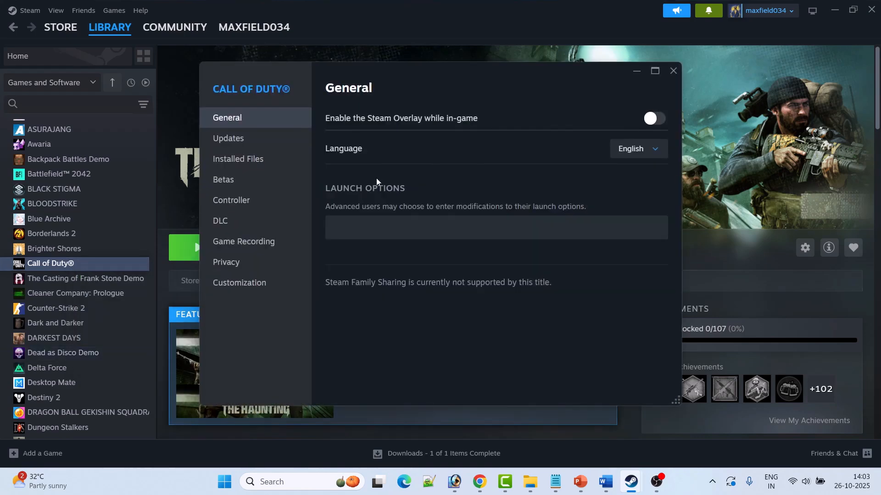
{"action": "left_click", "coordinate": [250, 162]}
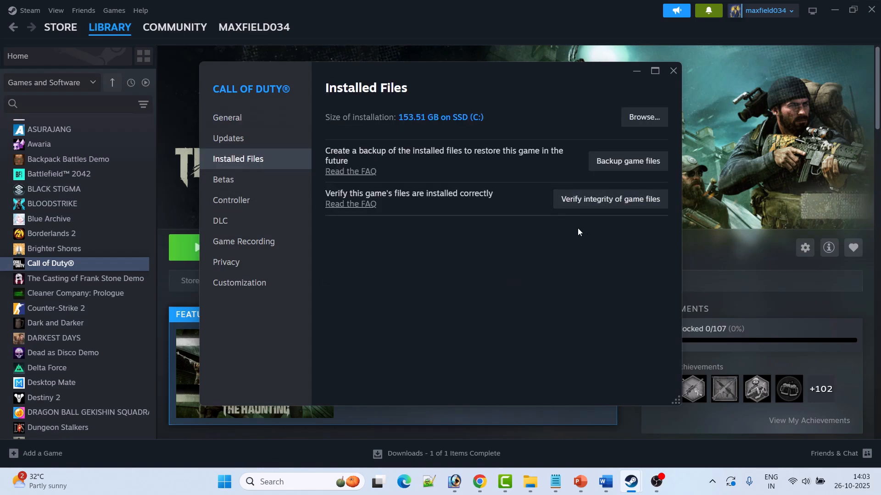
{"action": "left_click", "coordinate": [673, 70]}
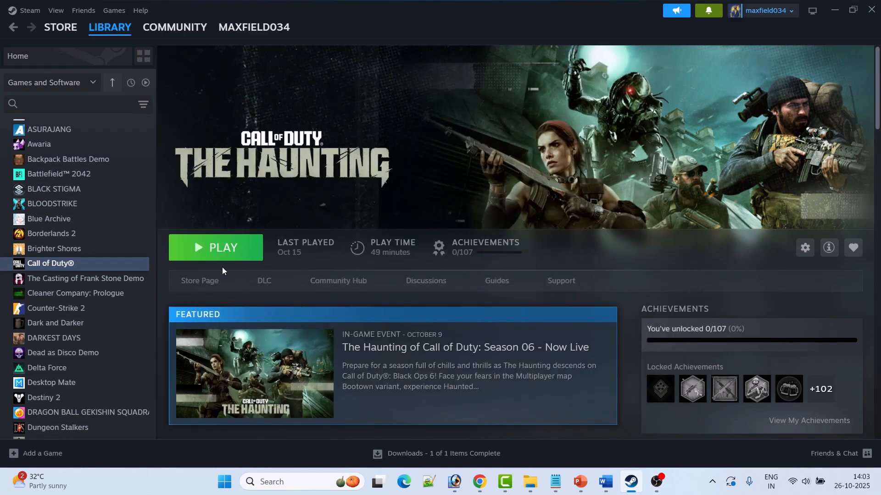
View the Fix 5 slide in PowerPoint and set Call of Duty's launch options to -dx11 in Steam.
{"action": "left_click", "coordinate": [580, 481]}
{"action": "scroll", "coordinate": [340, 157], "scroll_direction": "down", "scroll_amount": 1}
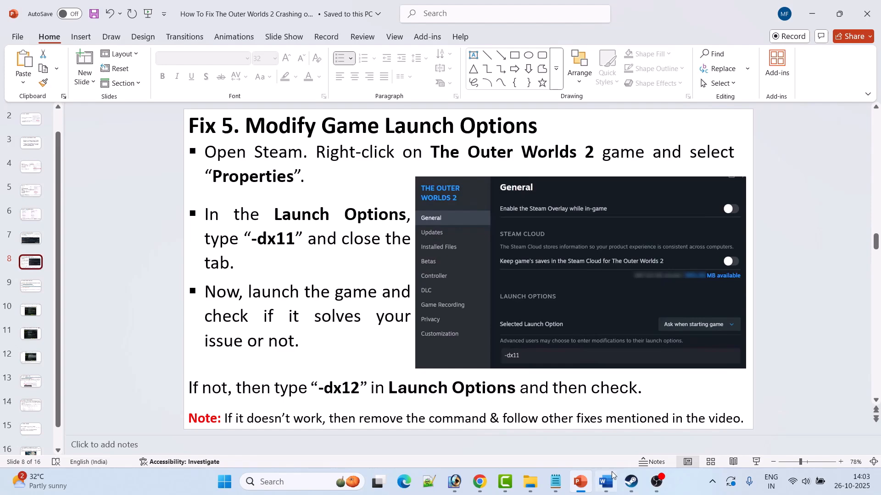
{"action": "left_click", "coordinate": [632, 482]}
{"action": "mouse_move", "coordinate": [114, 26]}
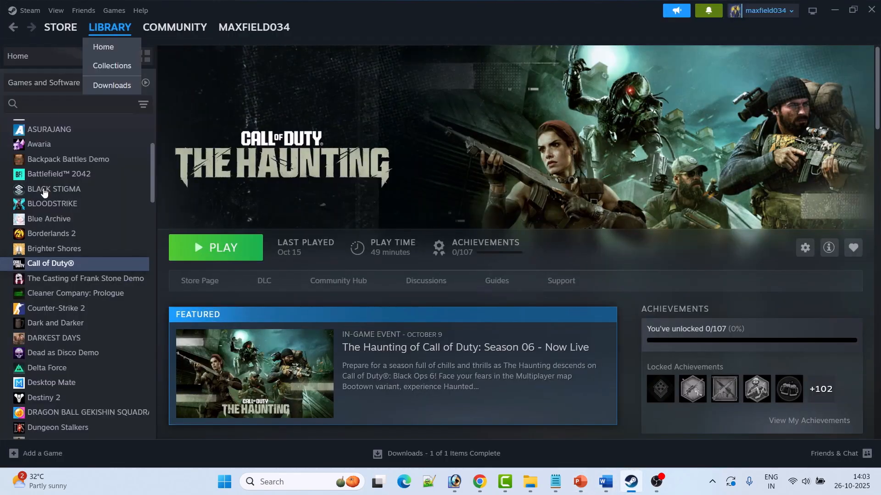
{"action": "right_click", "coordinate": [76, 265]}
{"action": "left_click", "coordinate": [99, 352]}
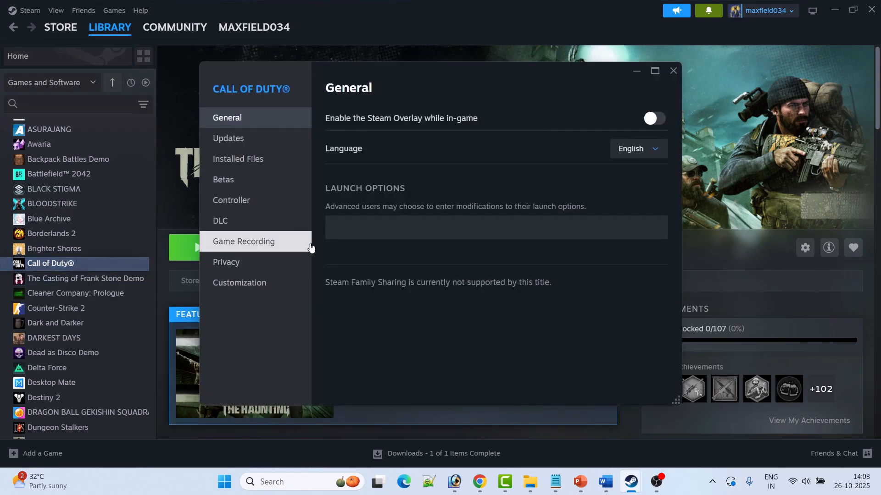
{"action": "left_click", "coordinate": [376, 232]}
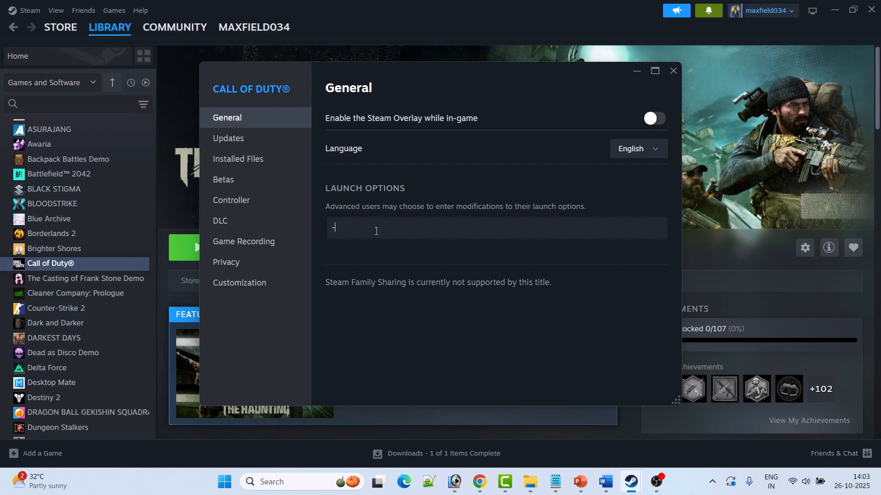
{"action": "left_click", "coordinate": [674, 70]}
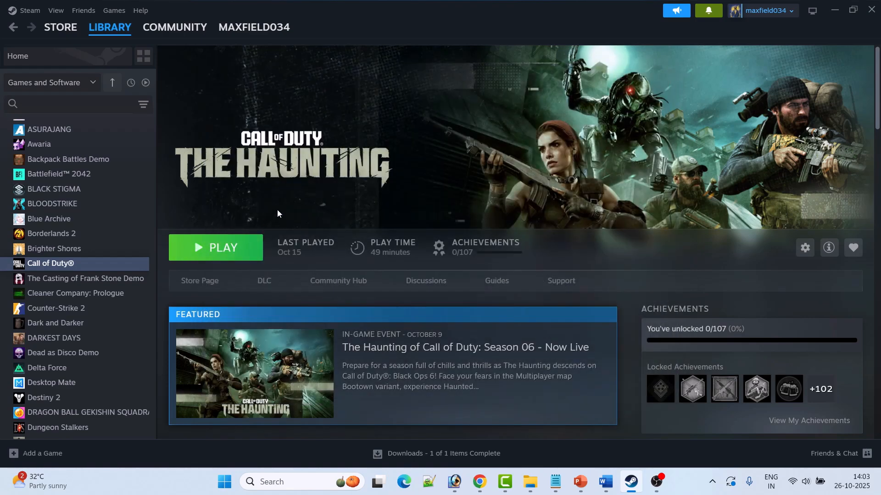
Change Call of Duty's launch options to -dx12 in its properties and close them.
{"action": "right_click", "coordinate": [78, 265]}
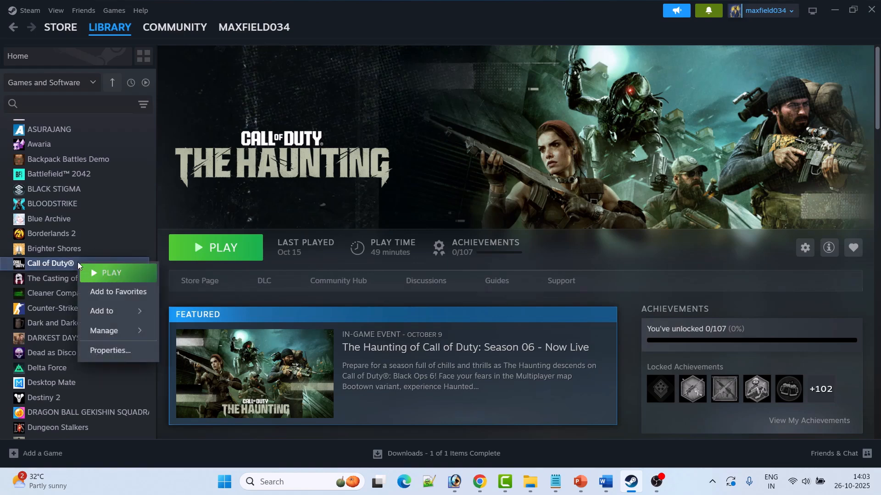
{"action": "left_click", "coordinate": [115, 351]}
{"action": "left_click", "coordinate": [370, 225]}
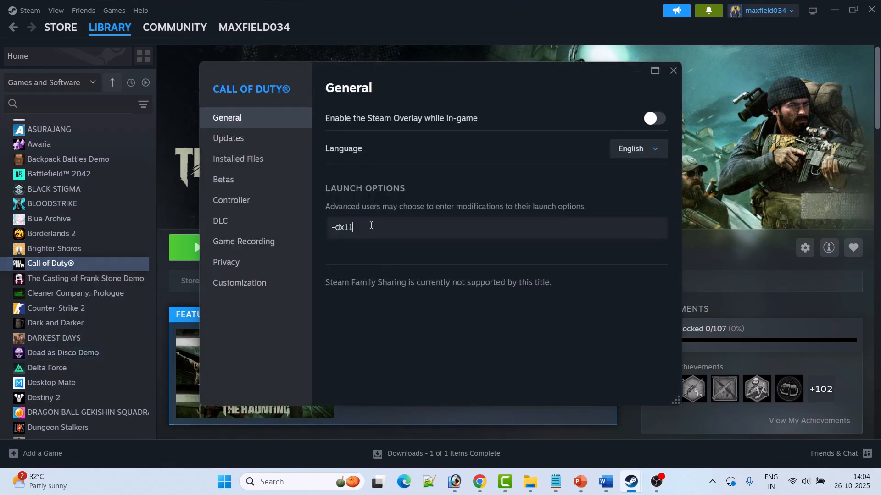
{"action": "left_click", "coordinate": [678, 74]}
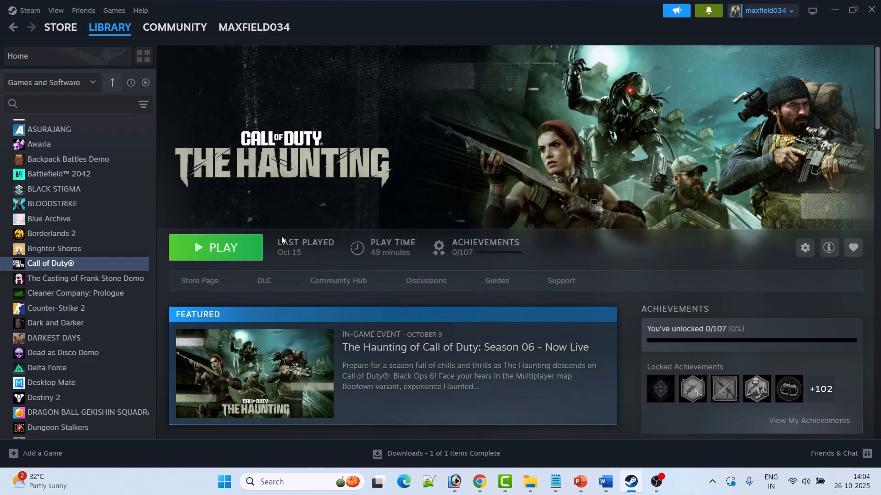
Remove the launch option command from Call of Duty's properties and close them.
{"action": "right_click", "coordinate": [97, 261]}
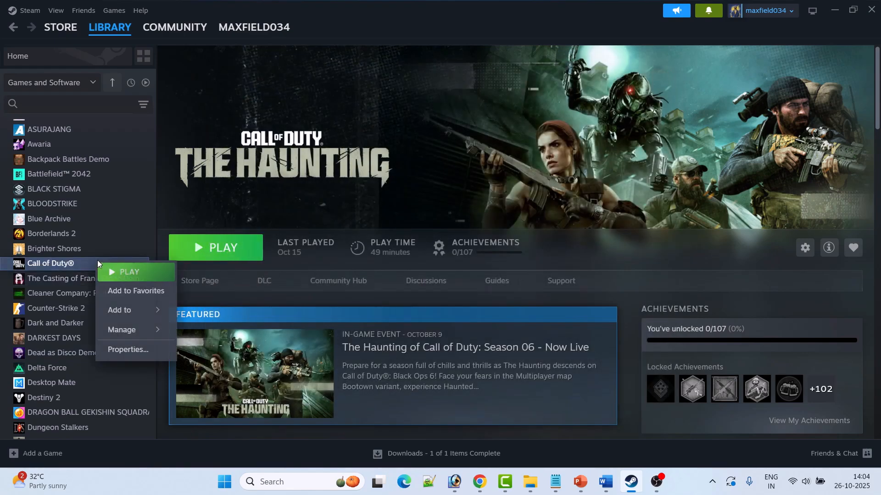
{"action": "left_click", "coordinate": [141, 354]}
{"action": "left_click_drag", "start_coordinate": [359, 230], "coordinate": [333, 228]}
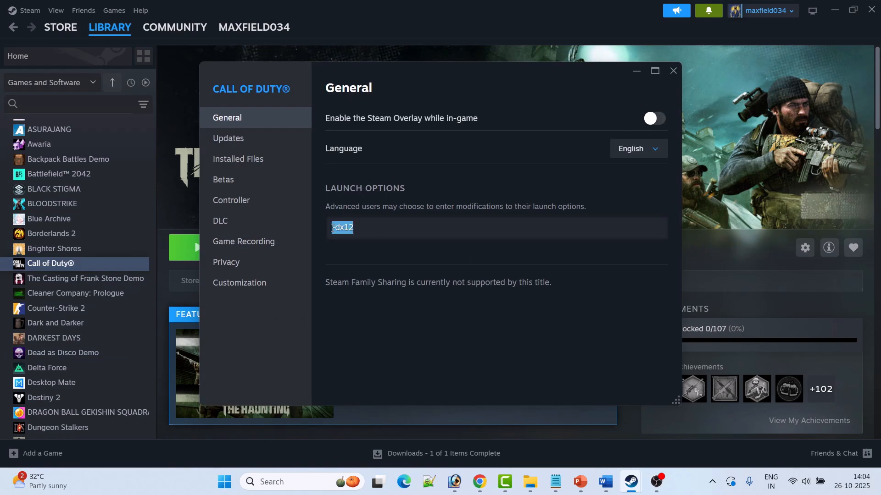
{"action": "key", "text": "BackSpace"}
{"action": "key", "text": "Escape"}
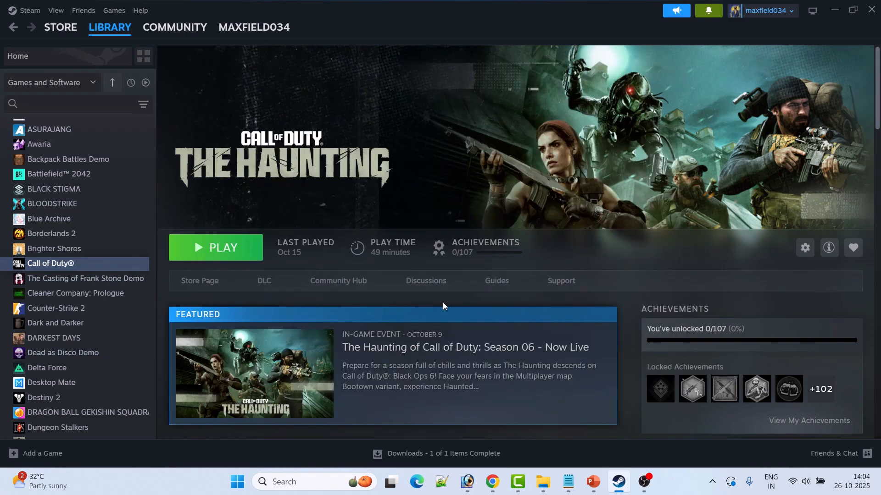
Show the Fix 6 graphics driver slide in PowerPoint and open Windows Device Manager.
{"action": "left_click", "coordinate": [592, 483]}
{"action": "left_click", "coordinate": [41, 289]}
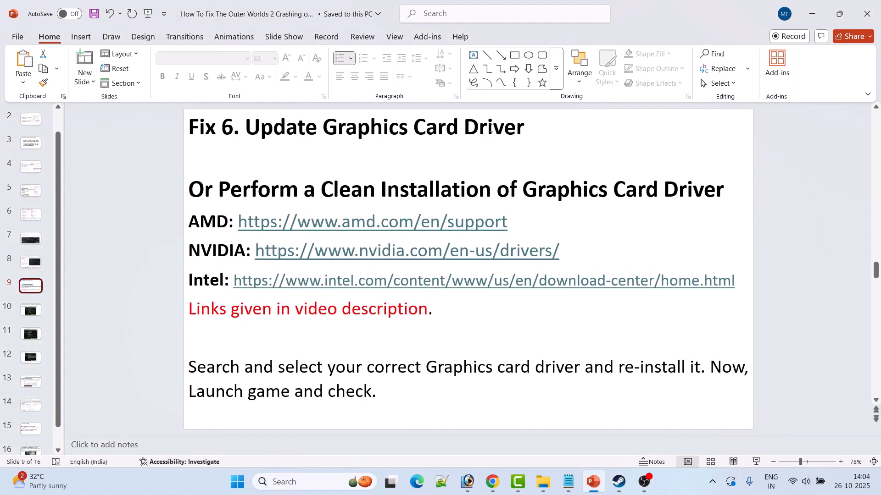
{"action": "left_click", "coordinate": [289, 487]}
{"action": "type", "text": "device"}
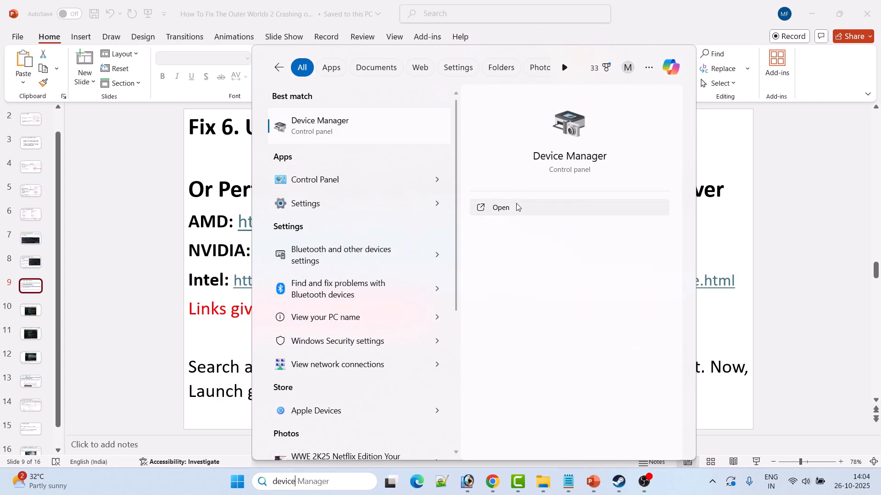
{"action": "left_click", "coordinate": [503, 207]}
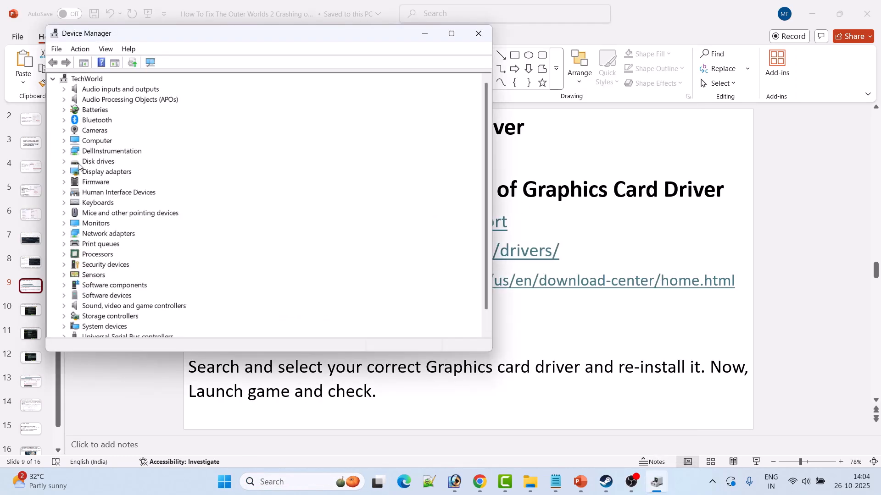
Run an automatic driver update search for the NVIDIA GeForce RTX 3050 6GB Laptop GPU display adapter.
{"action": "left_click", "coordinate": [64, 172]}
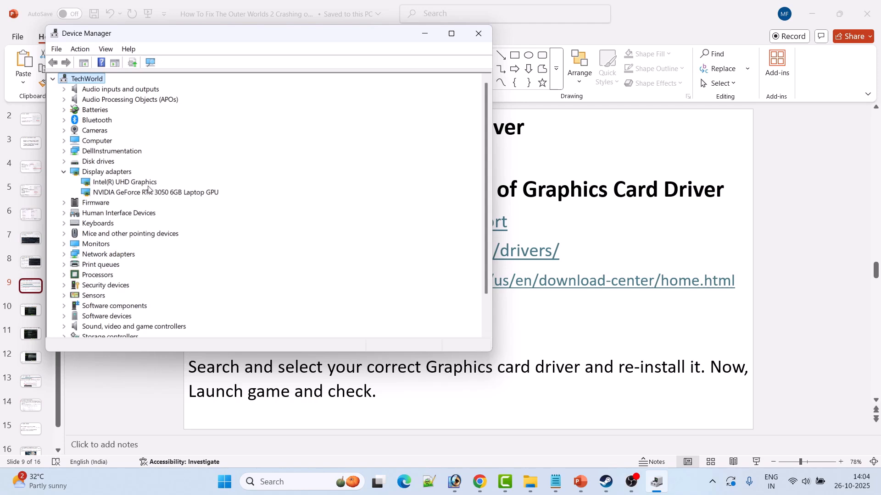
{"action": "right_click", "coordinate": [162, 195]}
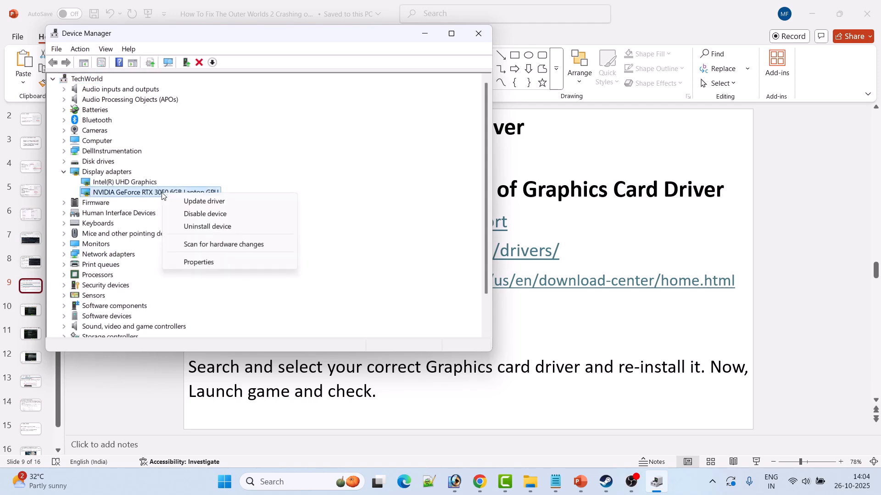
{"action": "left_click", "coordinate": [218, 202]}
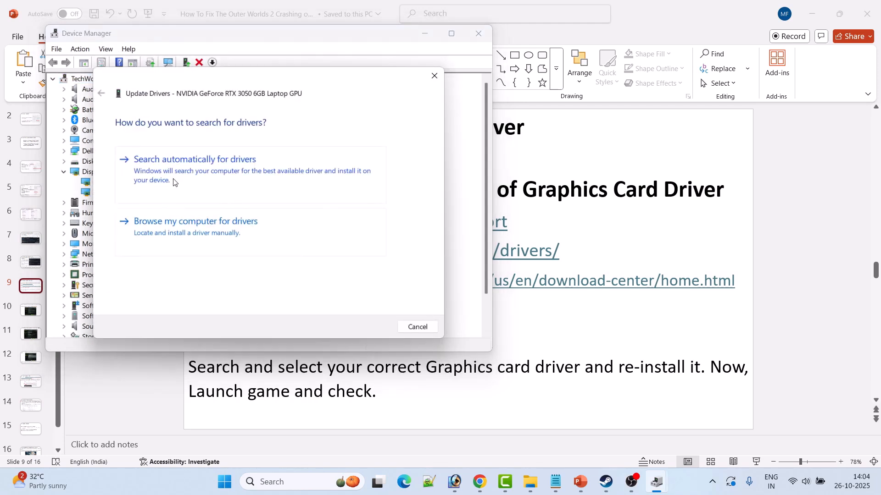
{"action": "left_click", "coordinate": [255, 176]}
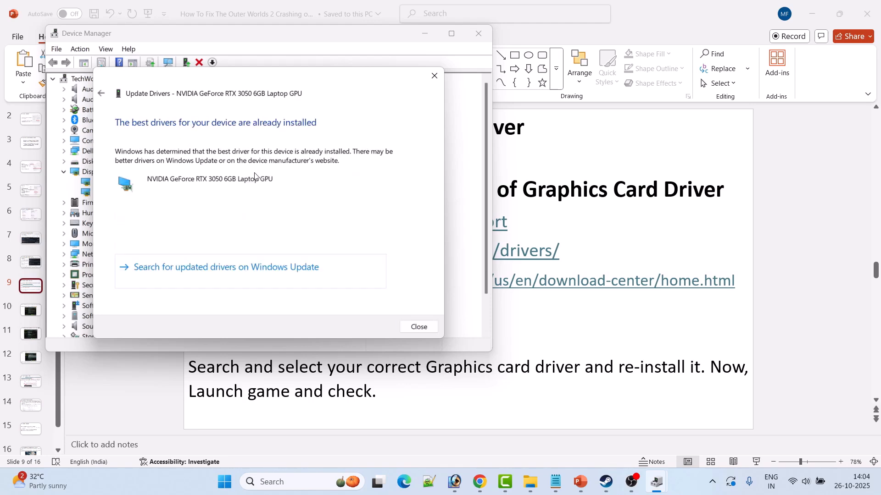
Close the driver update results and Device Manager, and highlight the clean installation heading on the Fix 6 slide.
{"action": "left_click", "coordinate": [435, 76]}
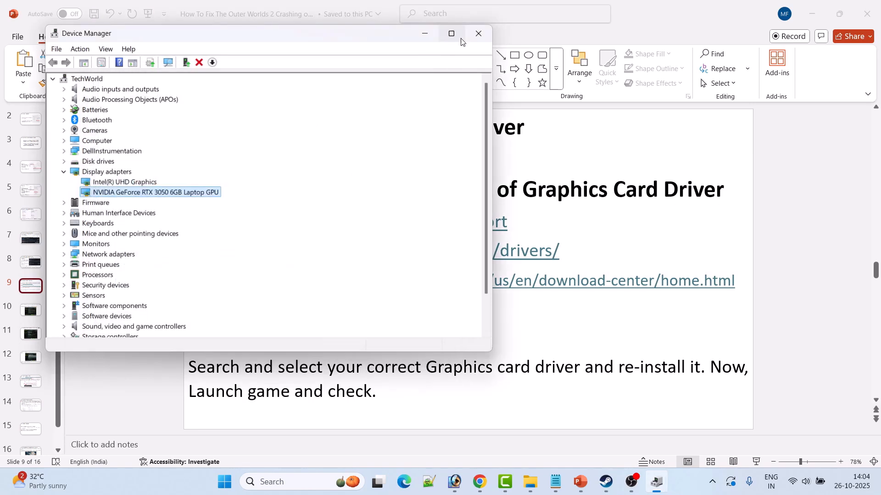
{"action": "left_click", "coordinate": [474, 34]}
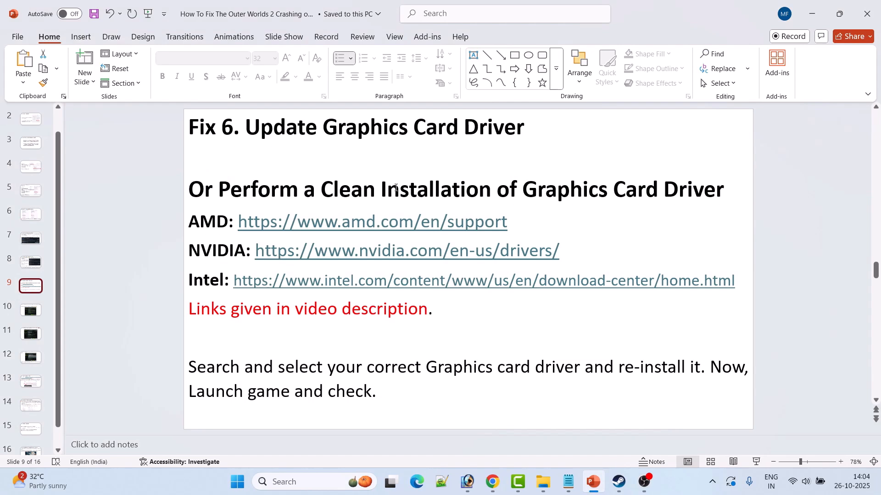
{"action": "left_click_drag", "start_coordinate": [215, 190], "coordinate": [688, 190]}
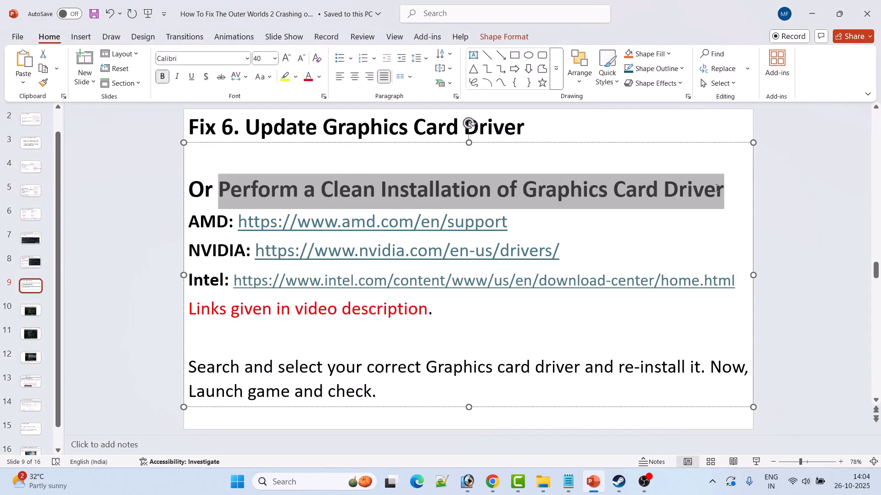
{"action": "left_click", "coordinate": [391, 368]}
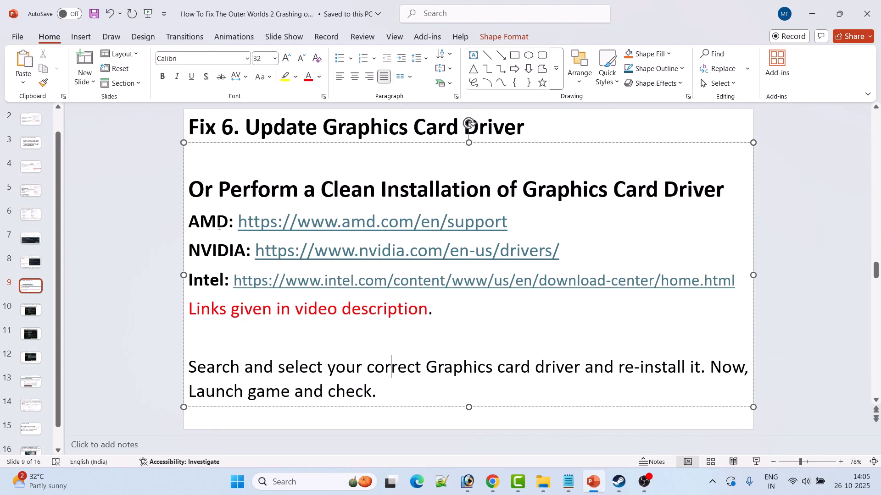
Highlight the note about links in the video description and the NVIDIA driver link on the Fix 6 slide.
{"action": "left_click", "coordinate": [205, 252]}
{"action": "key", "text": "Down"}
{"action": "left_click_drag", "start_coordinate": [189, 309], "coordinate": [365, 308]}
{"action": "left_click", "coordinate": [363, 392]}
{"action": "left_click_drag", "start_coordinate": [427, 255], "coordinate": [277, 255]}
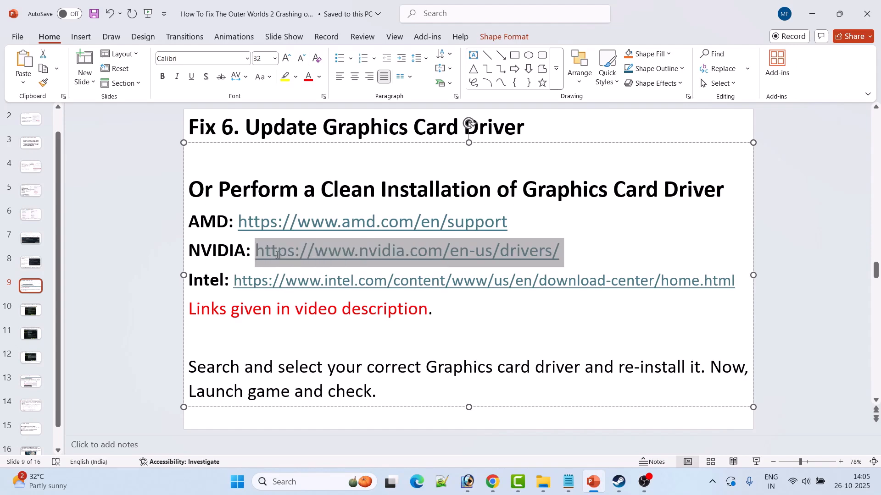
Switch to NVIDIA's driver page in Chrome and run the manual search for GeForce RTX 3050 on Windows 11.
{"action": "left_click", "coordinate": [593, 481]}
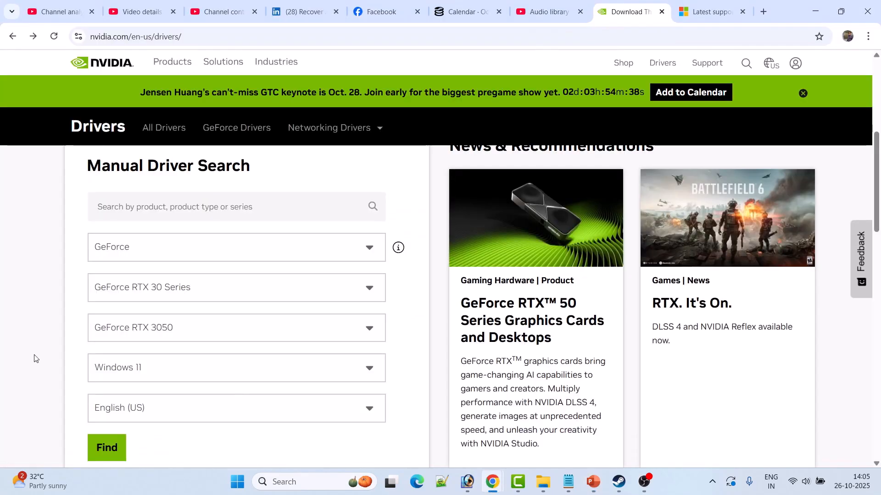
{"action": "scroll", "coordinate": [14, 339], "scroll_direction": "down", "scroll_amount": 1}
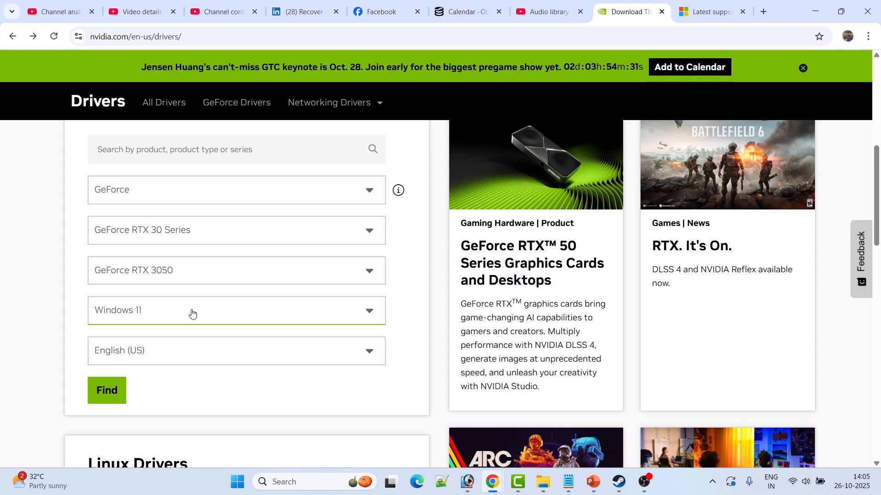
{"action": "left_click", "coordinate": [108, 397]}
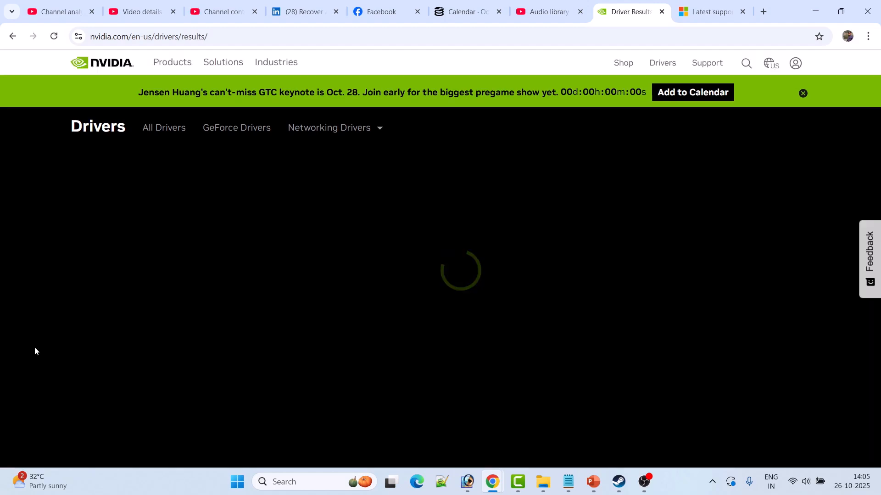
Open the details of GeForce Game Ready Driver 581.57 from the results and download it.
{"action": "scroll", "coordinate": [37, 345], "scroll_direction": "down", "scroll_amount": 5}
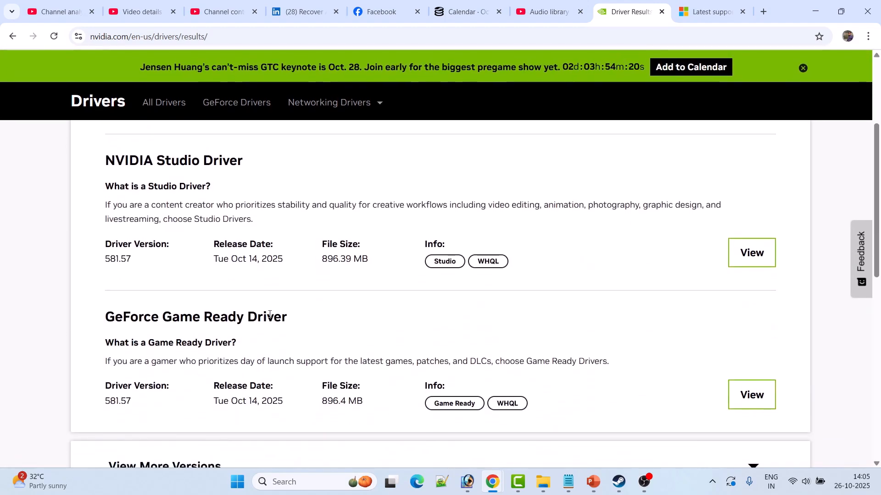
{"action": "left_click_drag", "start_coordinate": [105, 401], "coordinate": [133, 401]}
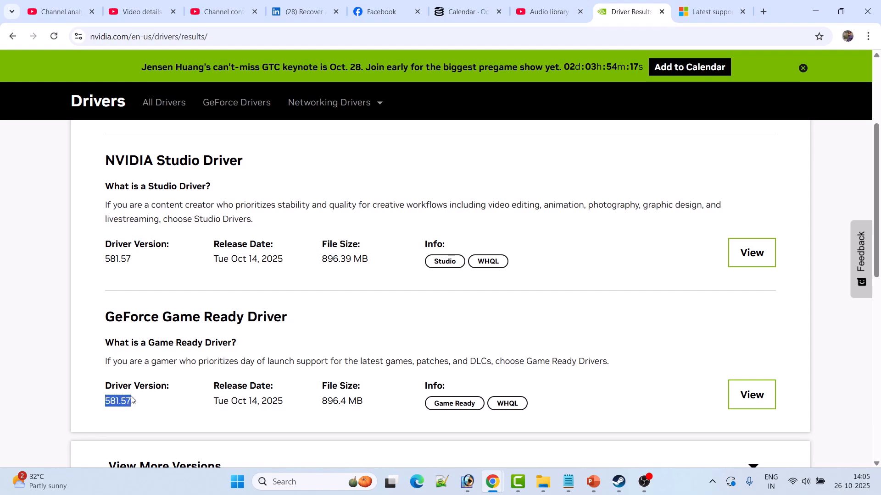
{"action": "left_click", "coordinate": [743, 394]}
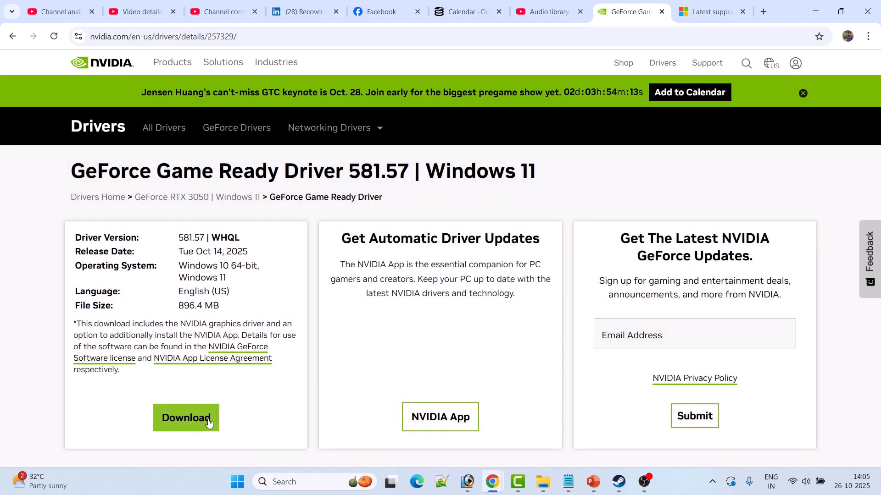
{"action": "left_click", "coordinate": [191, 424]}
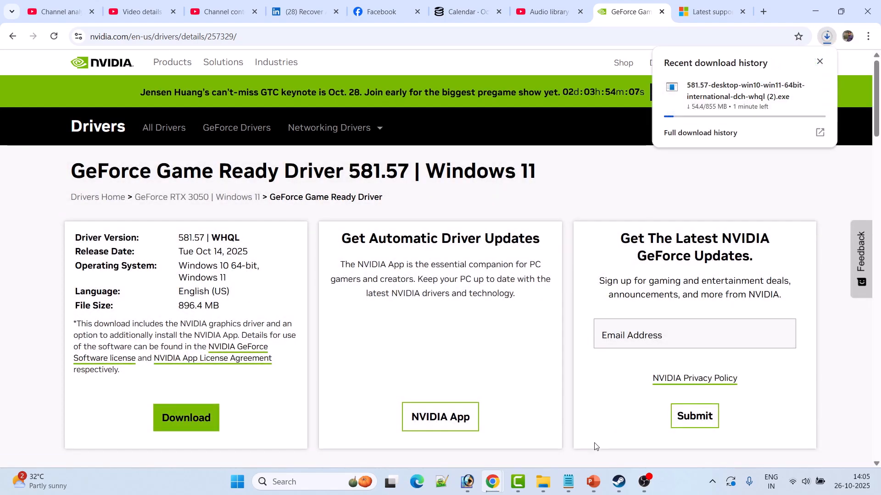
Return to PowerPoint and go through the NVIDIA clean installation slides up to the Fix 7 Visual C++ slide.
{"action": "left_click", "coordinate": [592, 482]}
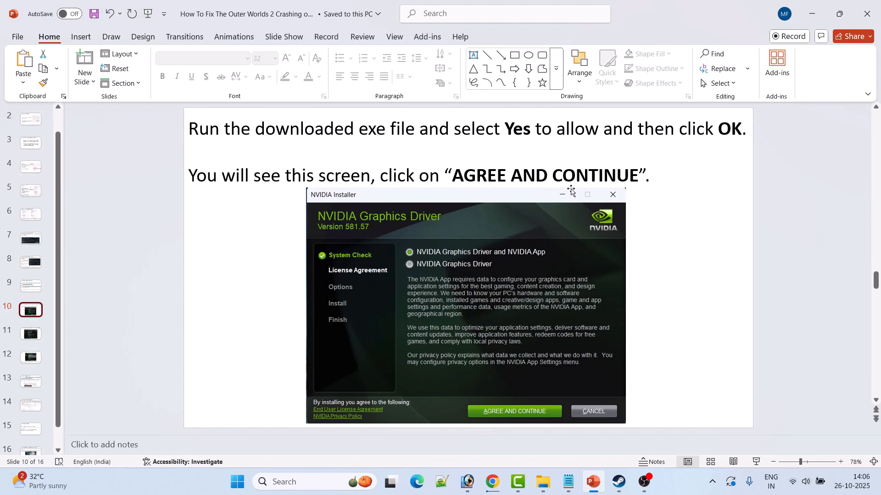
{"action": "key", "text": "Down"}
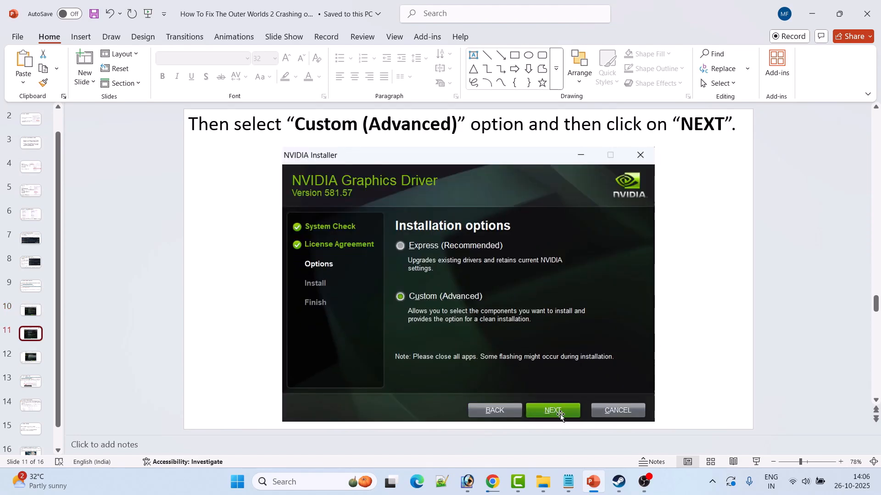
{"action": "key", "text": "Down"}
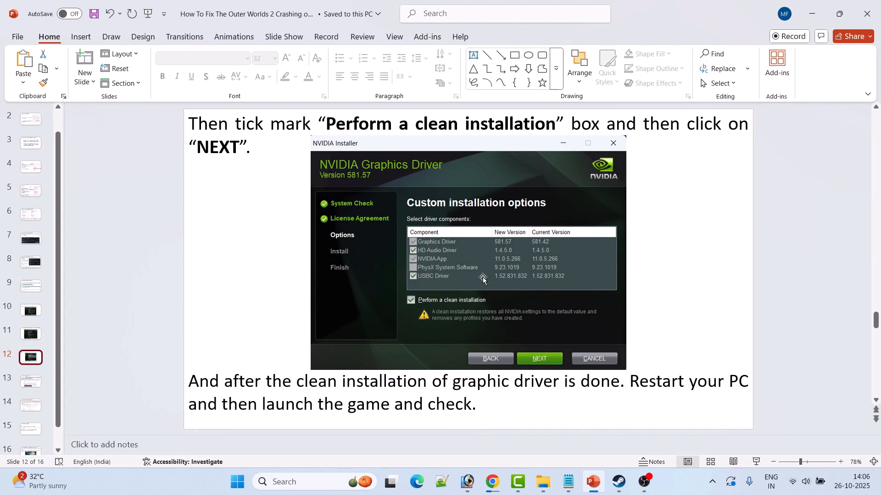
{"action": "scroll", "coordinate": [265, 196], "scroll_direction": "down", "scroll_amount": 1}
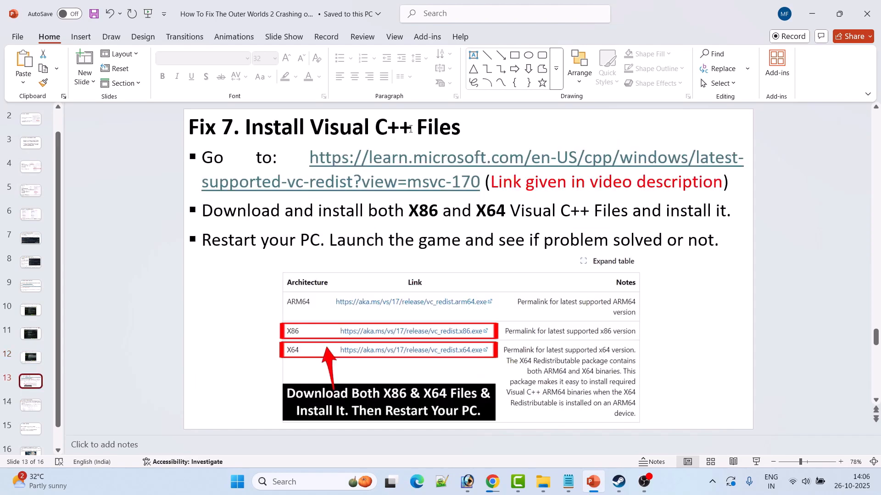
Highlight the Microsoft link on the Fix 7 slide and download the X64 and X86 Visual C++ redistributables from that page in Chrome.
{"action": "left_click_drag", "start_coordinate": [312, 158], "coordinate": [445, 183]}
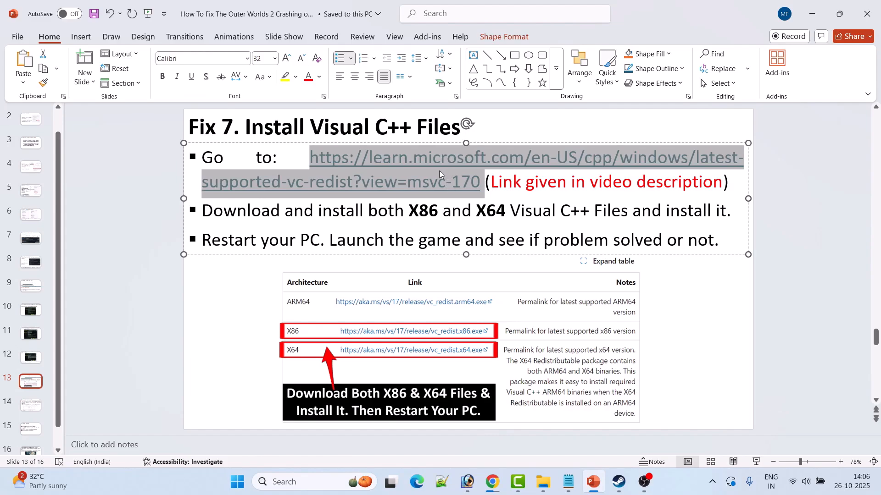
{"action": "left_click", "coordinate": [560, 427]}
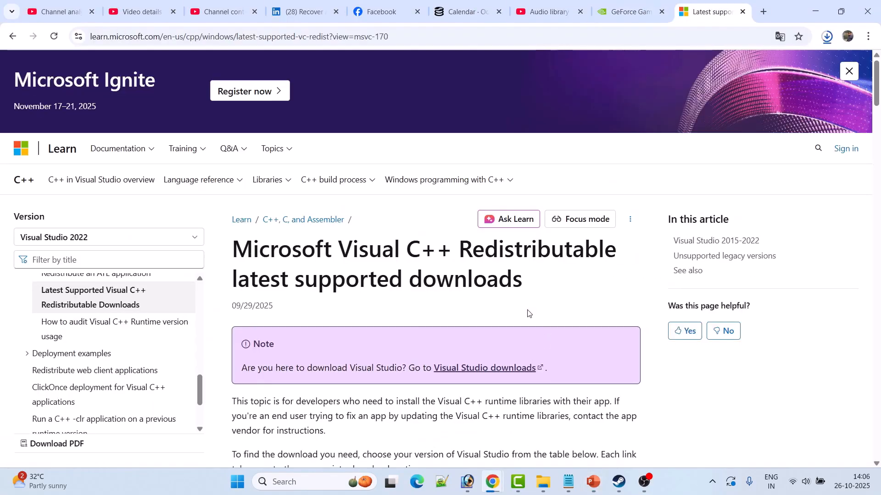
{"action": "scroll", "coordinate": [528, 313], "scroll_direction": "down", "scroll_amount": 15}
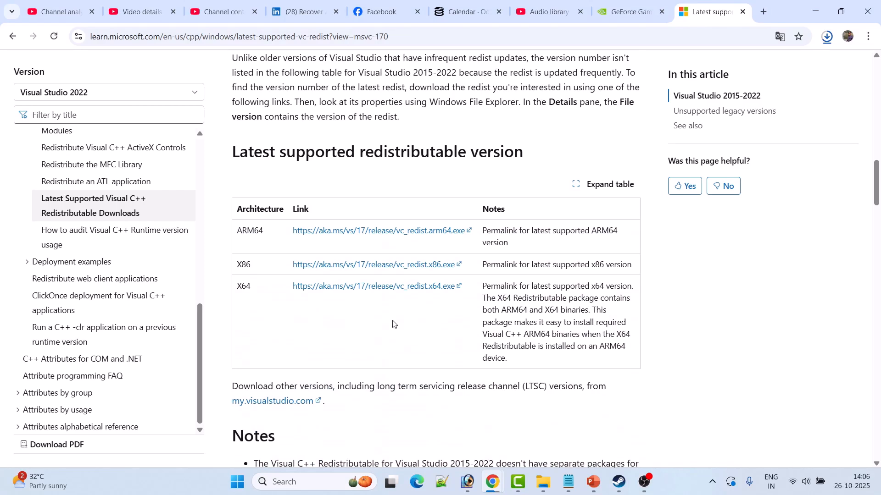
{"action": "left_click", "coordinate": [385, 289]}
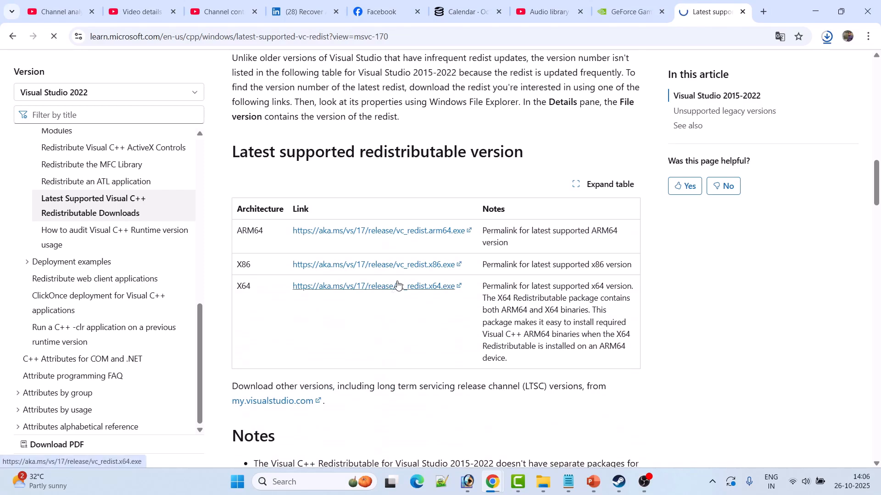
{"action": "left_click", "coordinate": [362, 269]}
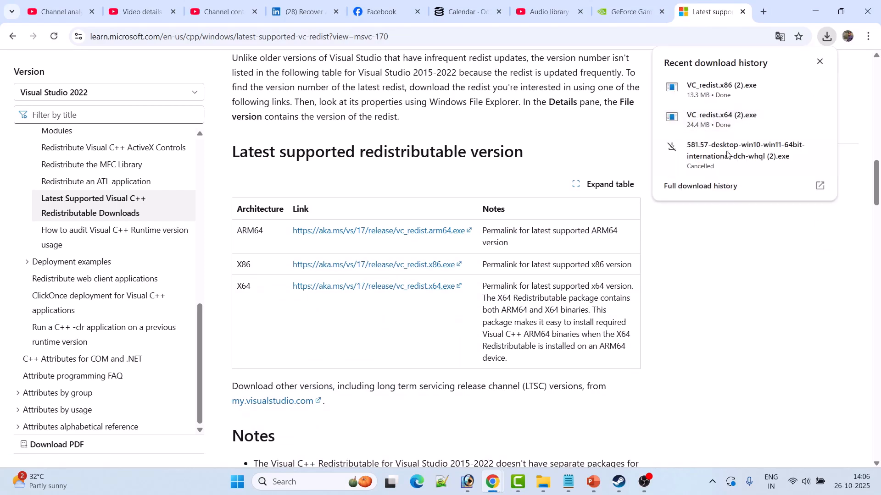
{"action": "mouse_move", "coordinate": [729, 97]}
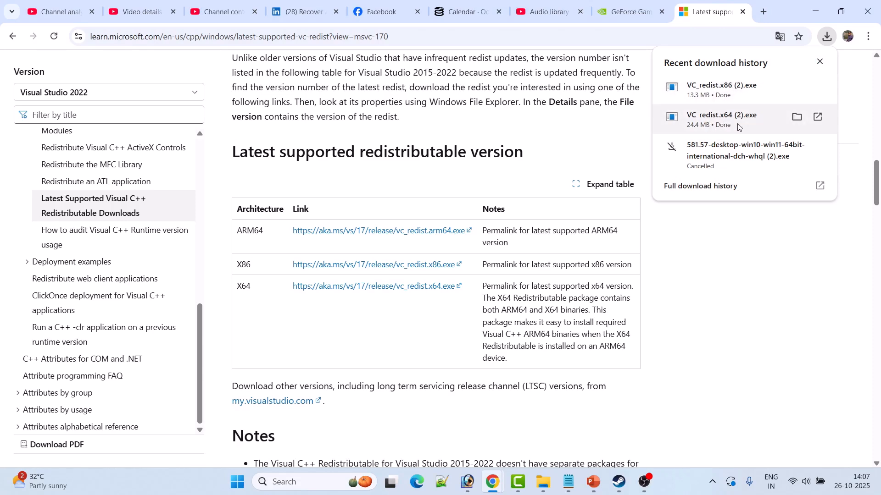
{"action": "left_click", "coordinate": [724, 120]}
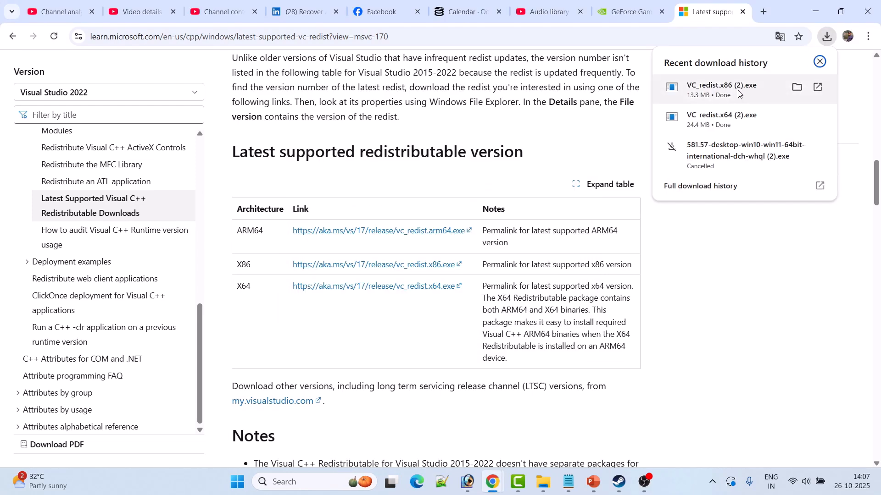
{"action": "left_click", "coordinate": [738, 93]}
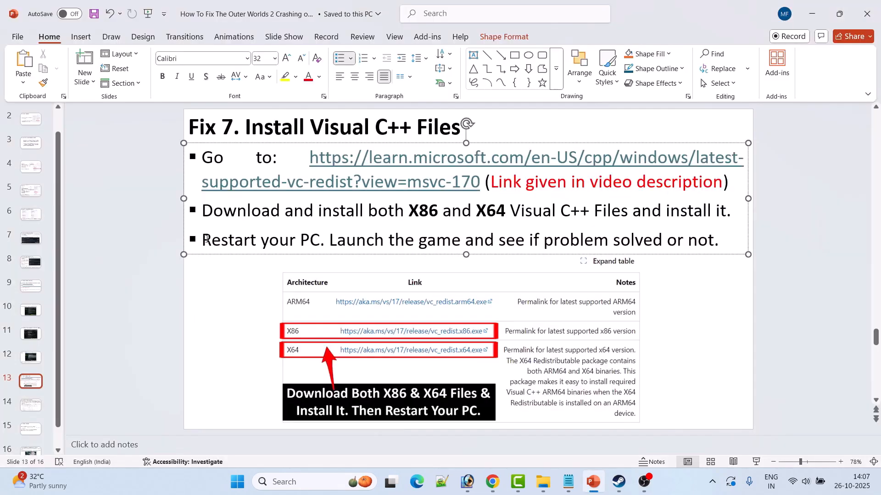
Highlight the restart instruction on the Fix 7 slide in PowerPoint and show the Fix 8 save game files slide.
{"action": "left_click_drag", "start_coordinate": [206, 238], "coordinate": [714, 238]}
{"action": "left_click", "coordinate": [29, 404]}
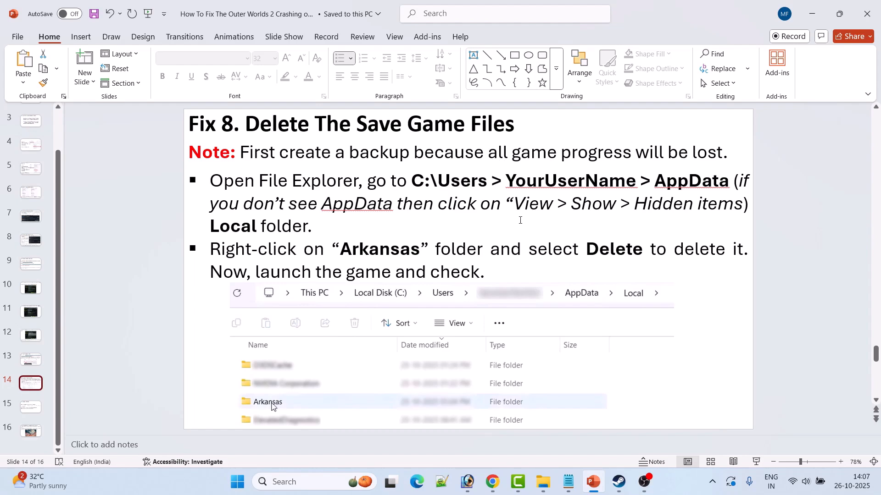
Switch to File Explorer and open the personal user folder under C:\Users.
{"action": "left_click", "coordinate": [543, 482]}
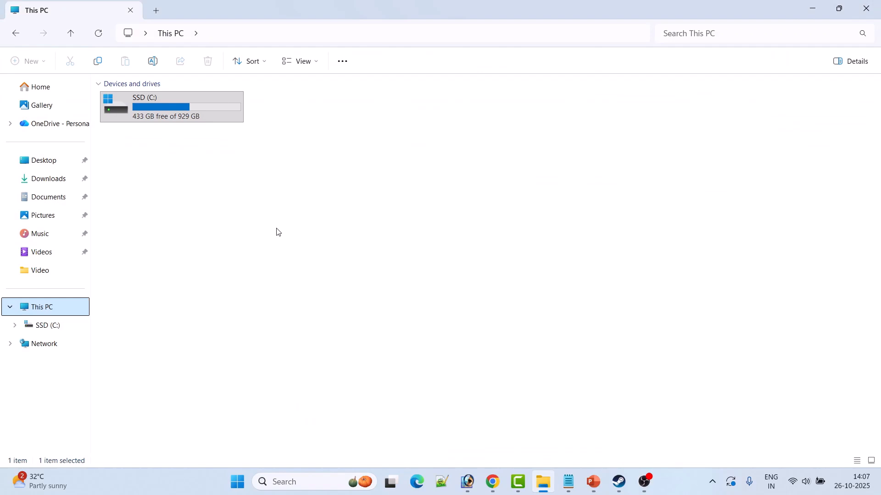
{"action": "double_click", "coordinate": [193, 123]}
{"action": "double_click", "coordinate": [137, 389]}
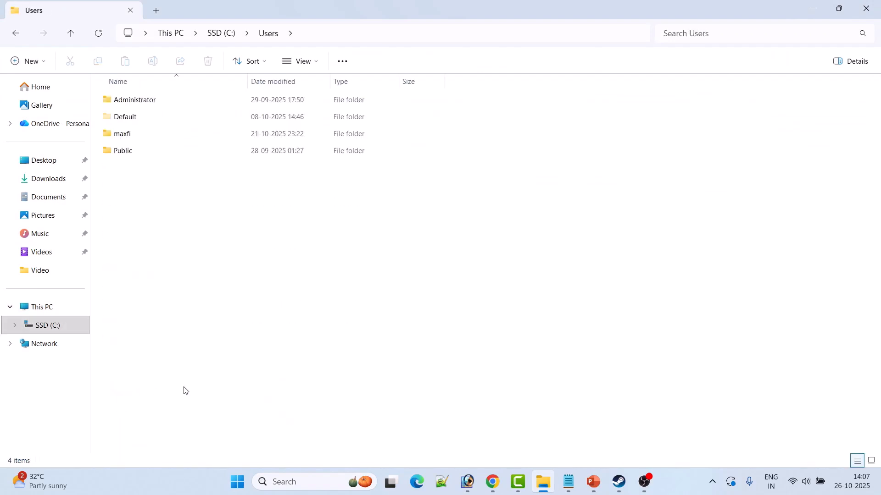
{"action": "double_click", "coordinate": [133, 134]}
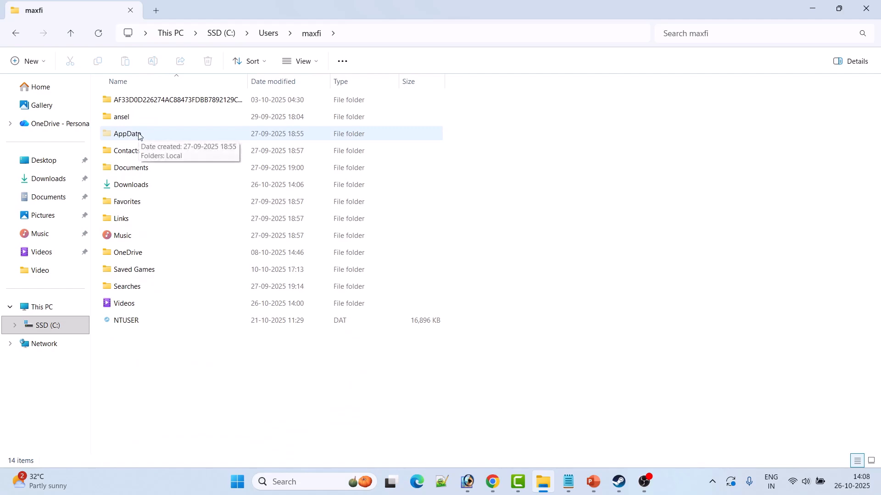
Show the Hidden items view option without changing it, and open the AppData folder.
{"action": "left_click", "coordinate": [300, 61]}
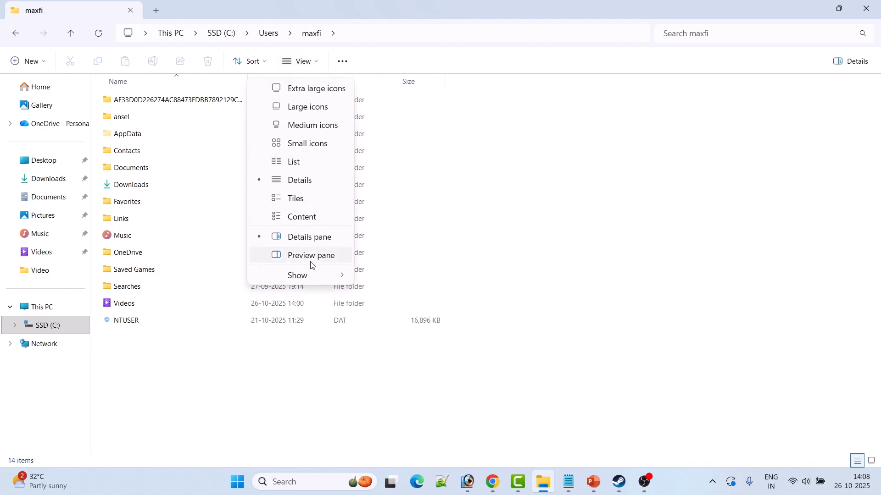
{"action": "mouse_move", "coordinate": [309, 276]}
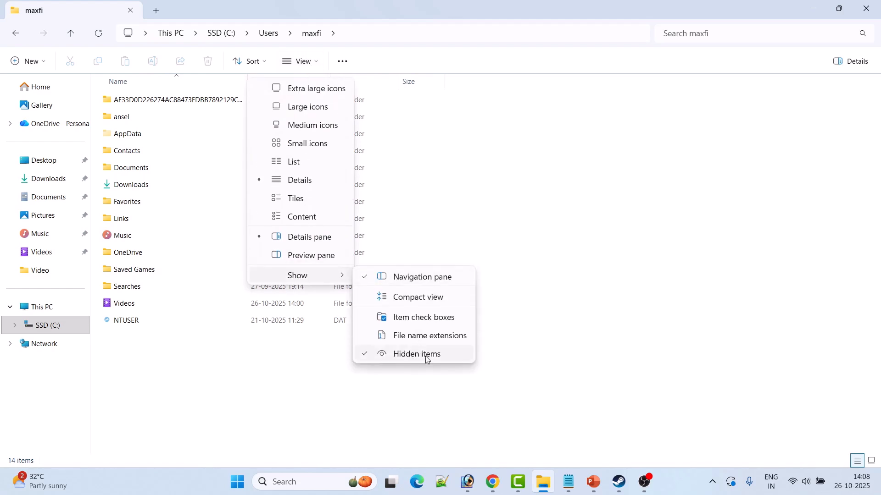
{"action": "left_click", "coordinate": [535, 342]}
{"action": "double_click", "coordinate": [129, 133]}
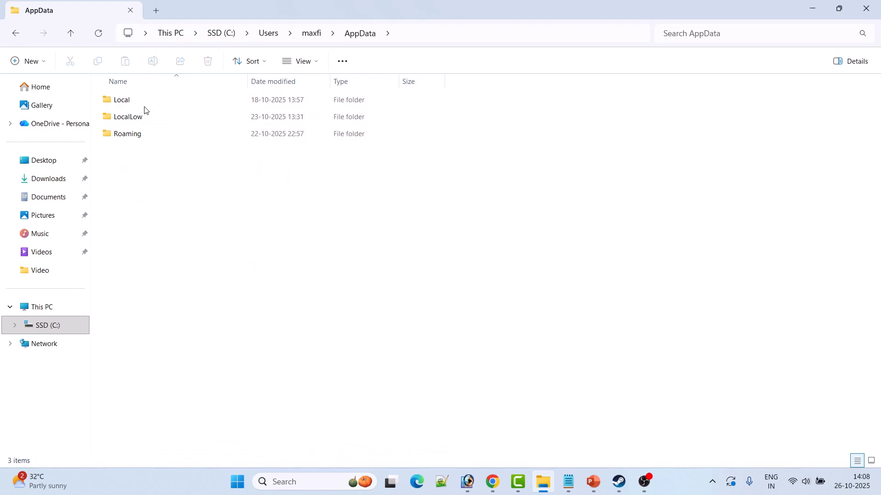
Show the Fix 9 Update Windows slide in PowerPoint and open Windows Settings.
{"action": "left_click", "coordinate": [598, 484]}
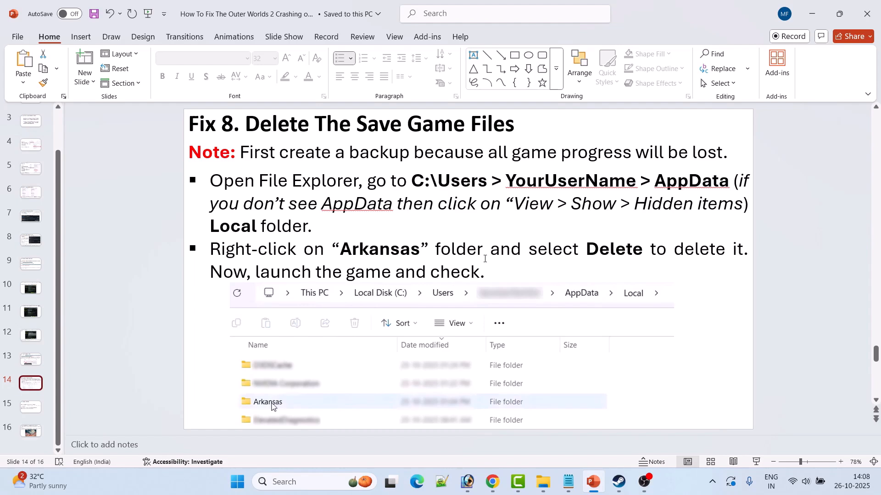
{"action": "scroll", "coordinate": [272, 406], "scroll_direction": "down", "scroll_amount": 1}
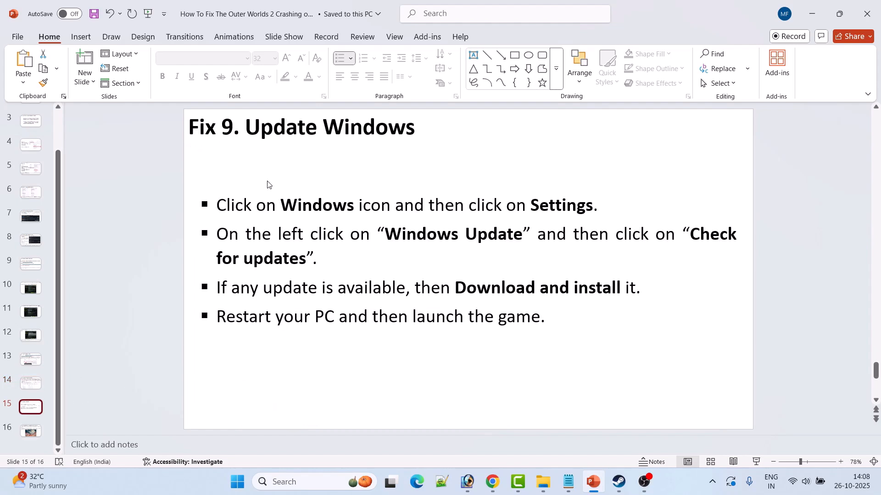
{"action": "left_click", "coordinate": [237, 482]}
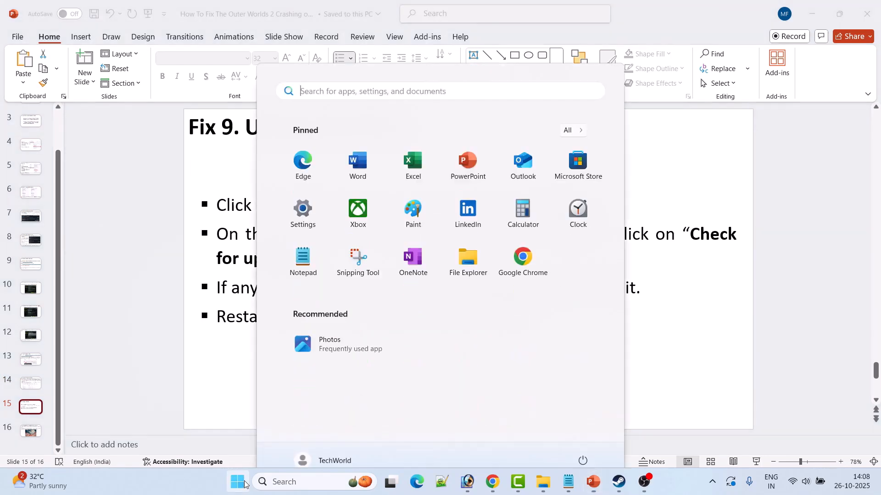
{"action": "left_click", "coordinate": [293, 193]}
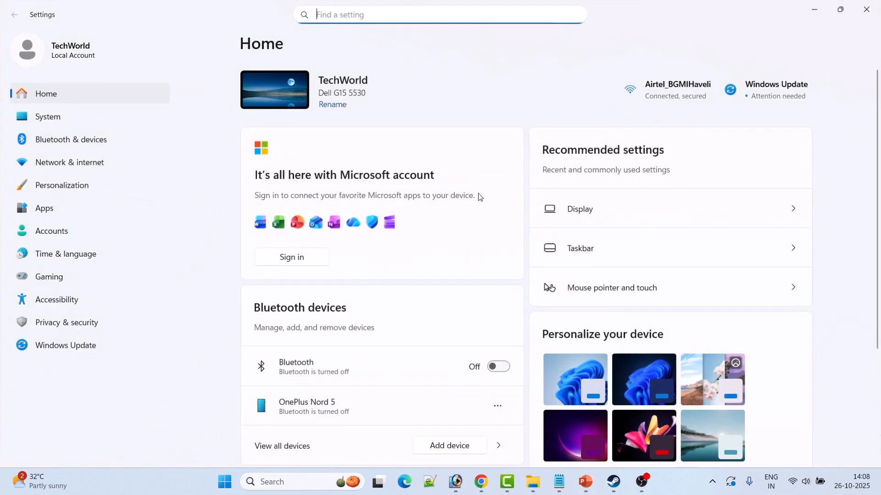
Check for updates on the Windows Update page and show the Restart power option without restarting the PC.
{"action": "left_click", "coordinate": [64, 349]}
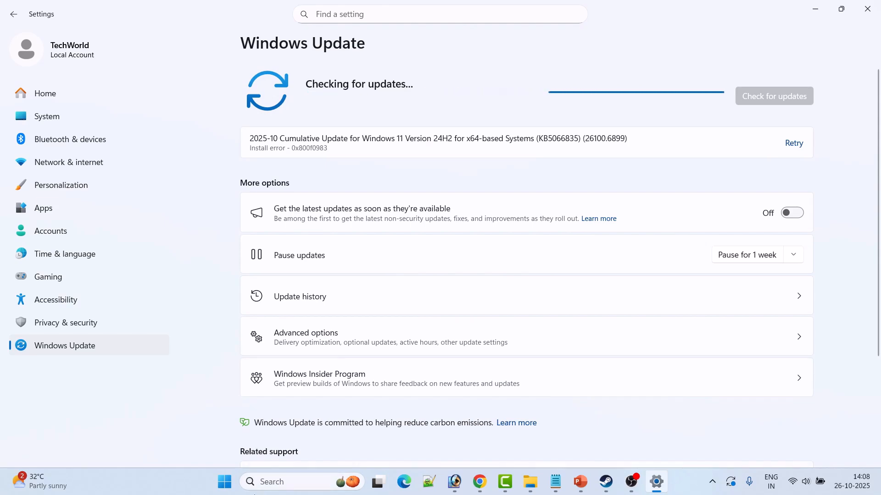
{"action": "left_click", "coordinate": [224, 481]}
{"action": "left_click", "coordinate": [582, 442]}
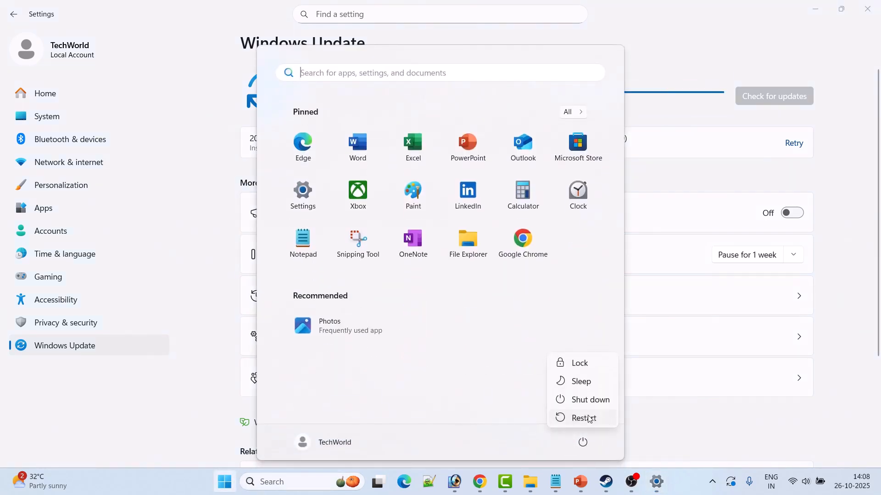
{"action": "left_click", "coordinate": [679, 418]}
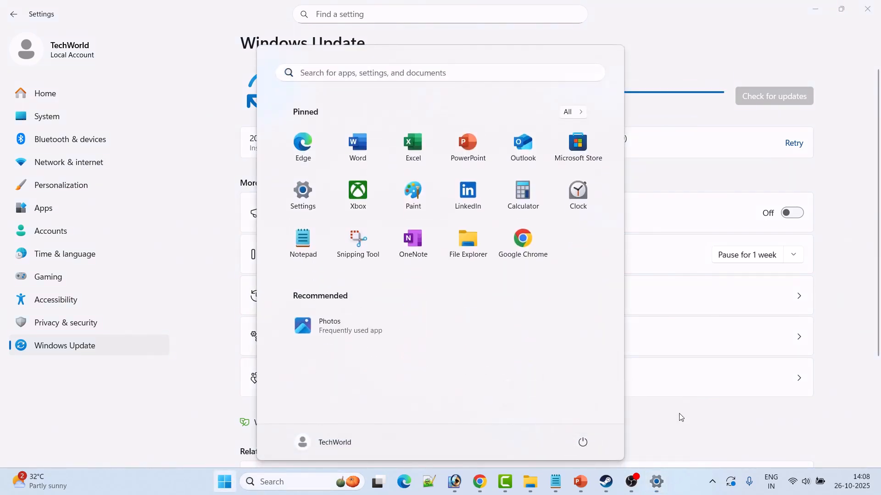
{"action": "left_click", "coordinate": [679, 417]}
Switch to PowerPoint, show the Fix 10 uninstall and re-install slide, and return to the title slide.
{"action": "left_click", "coordinate": [587, 480]}
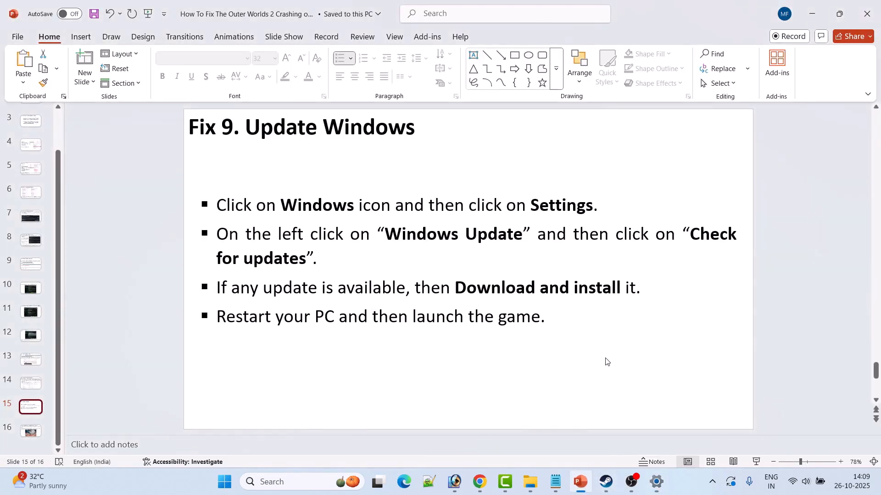
{"action": "left_click", "coordinate": [31, 431]}
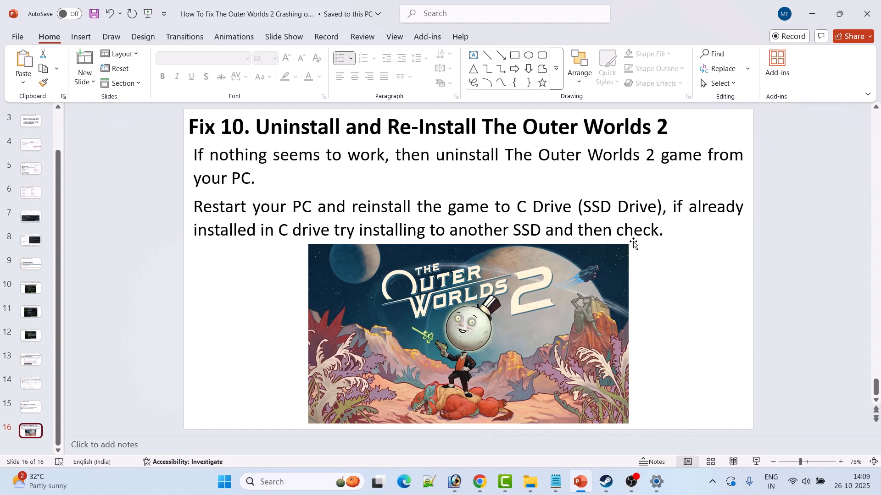
{"action": "key", "text": "Home"}
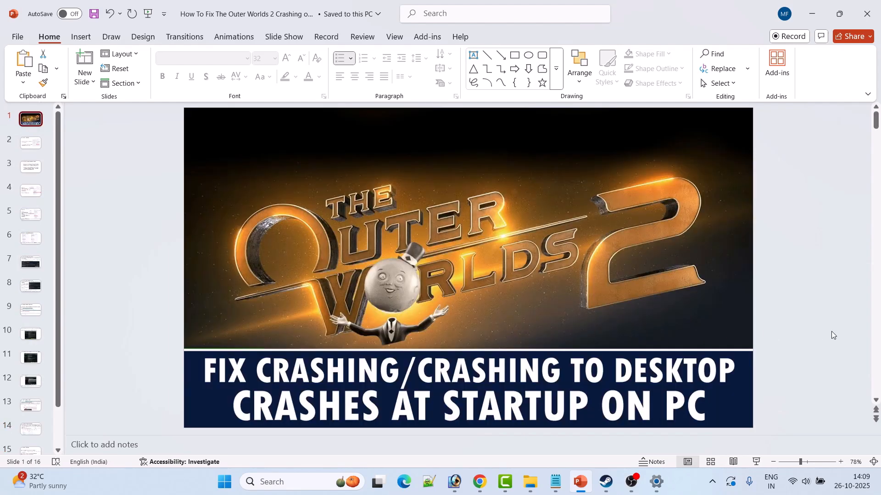